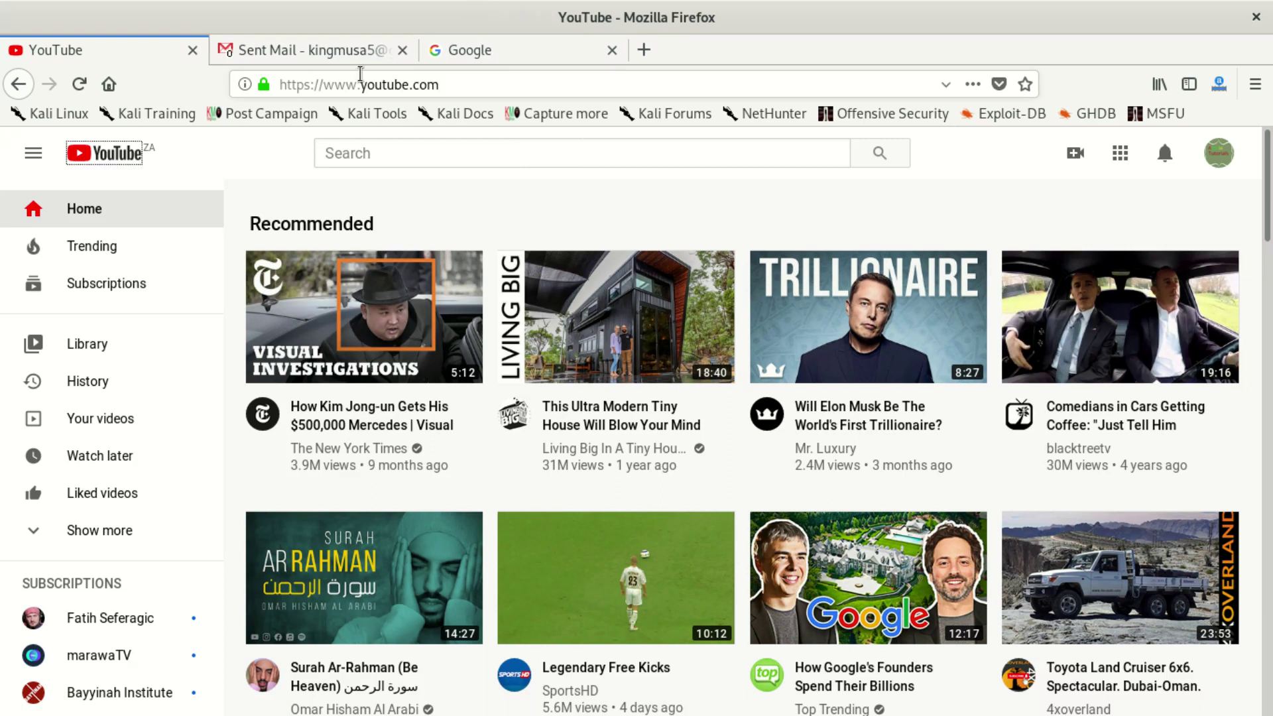
Open google.com in a new browser tab
click(456, 83)
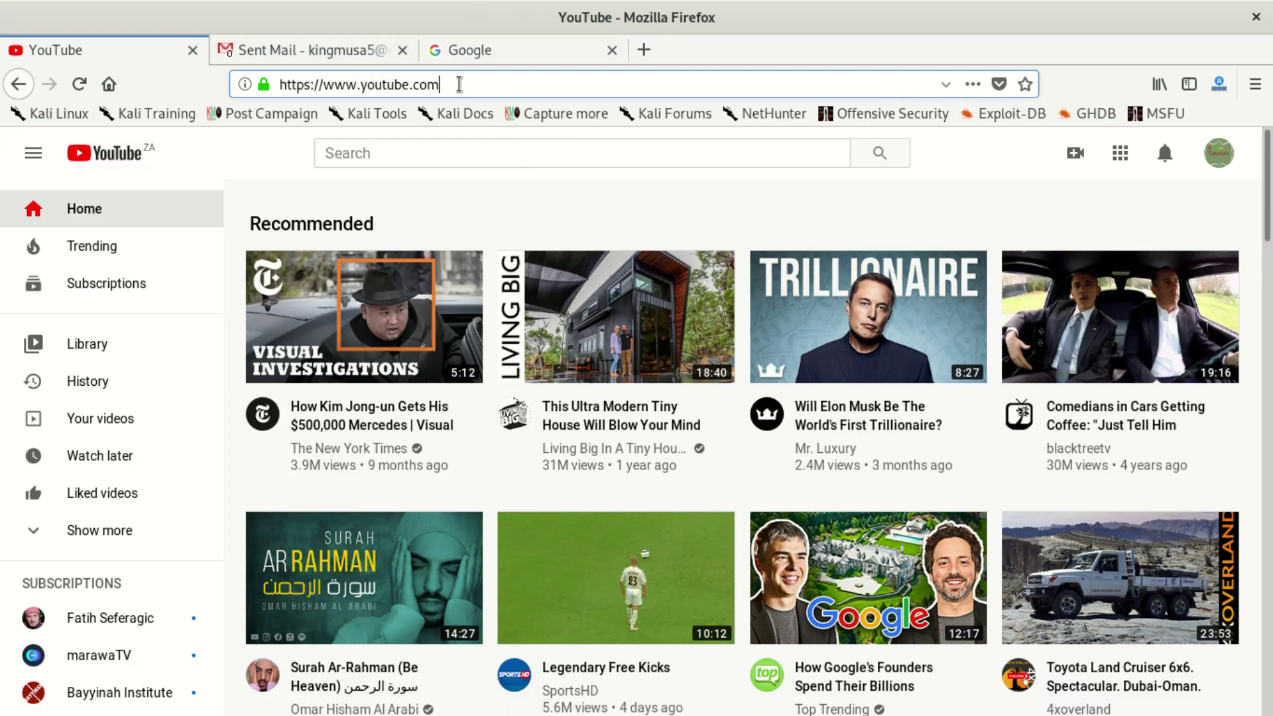
click(645, 51)
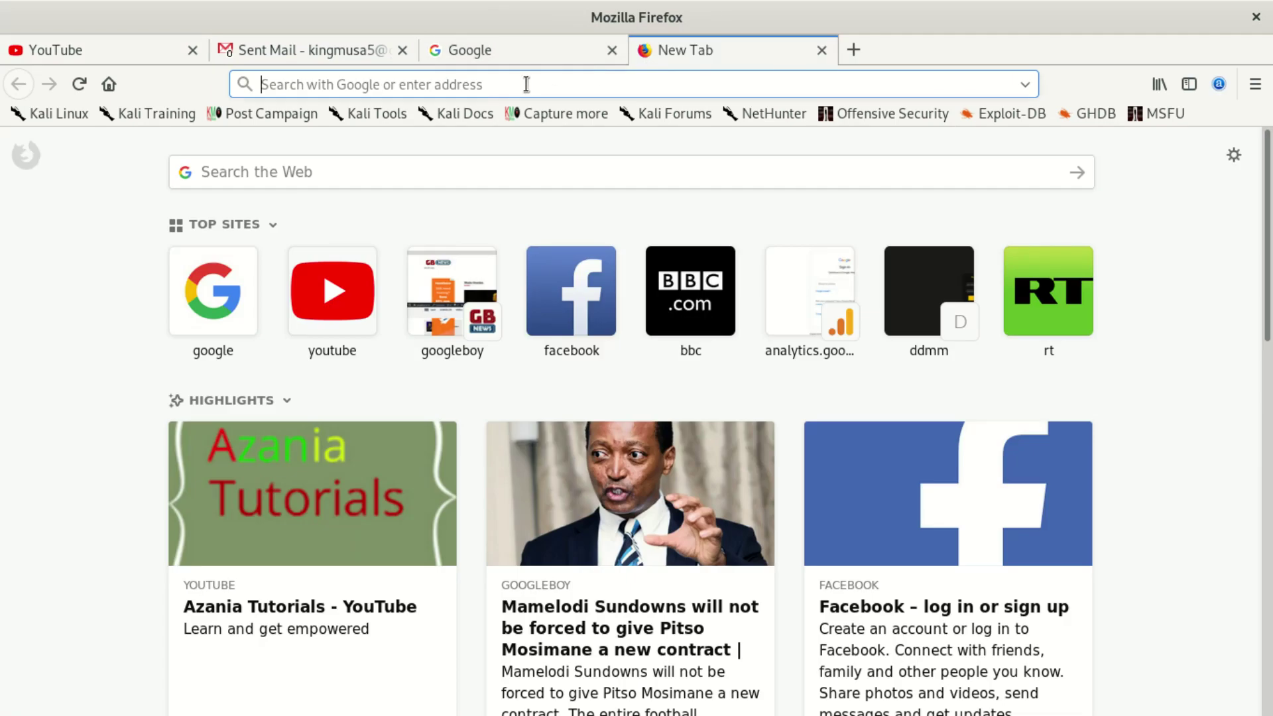
text(gogle)
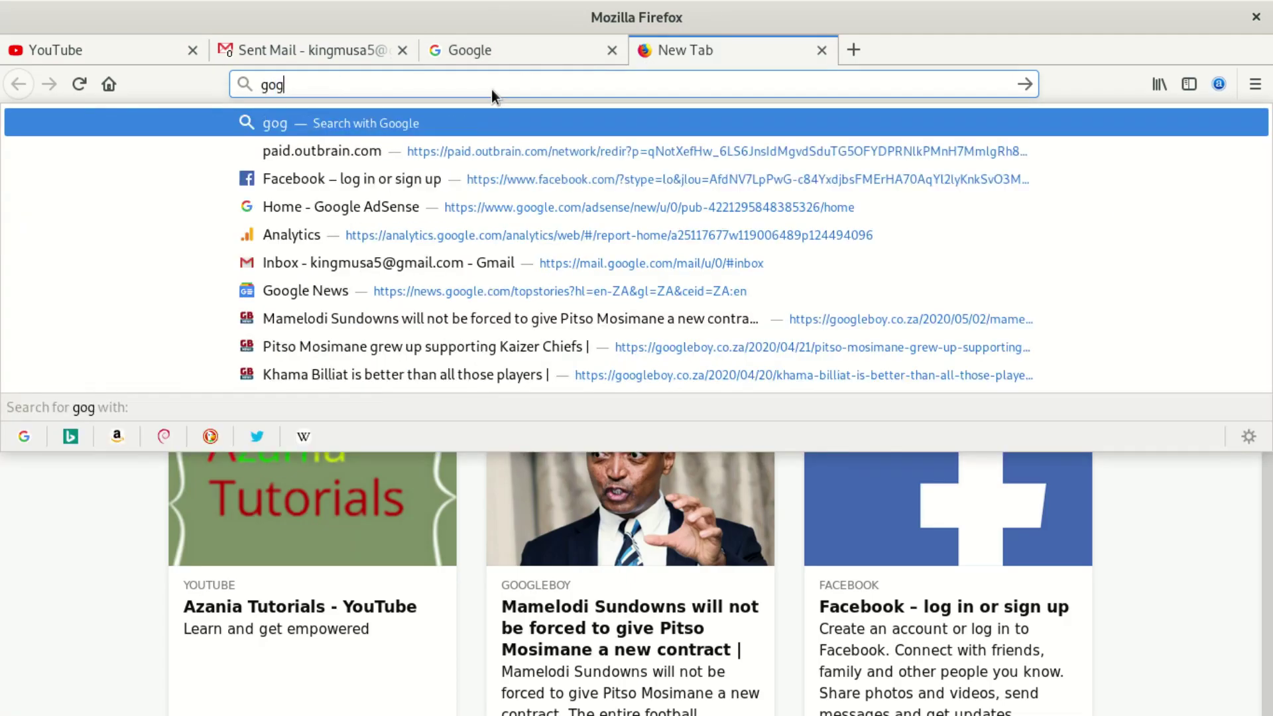
key(BackSpace)
key(BackSpace)
key(BackSpace)
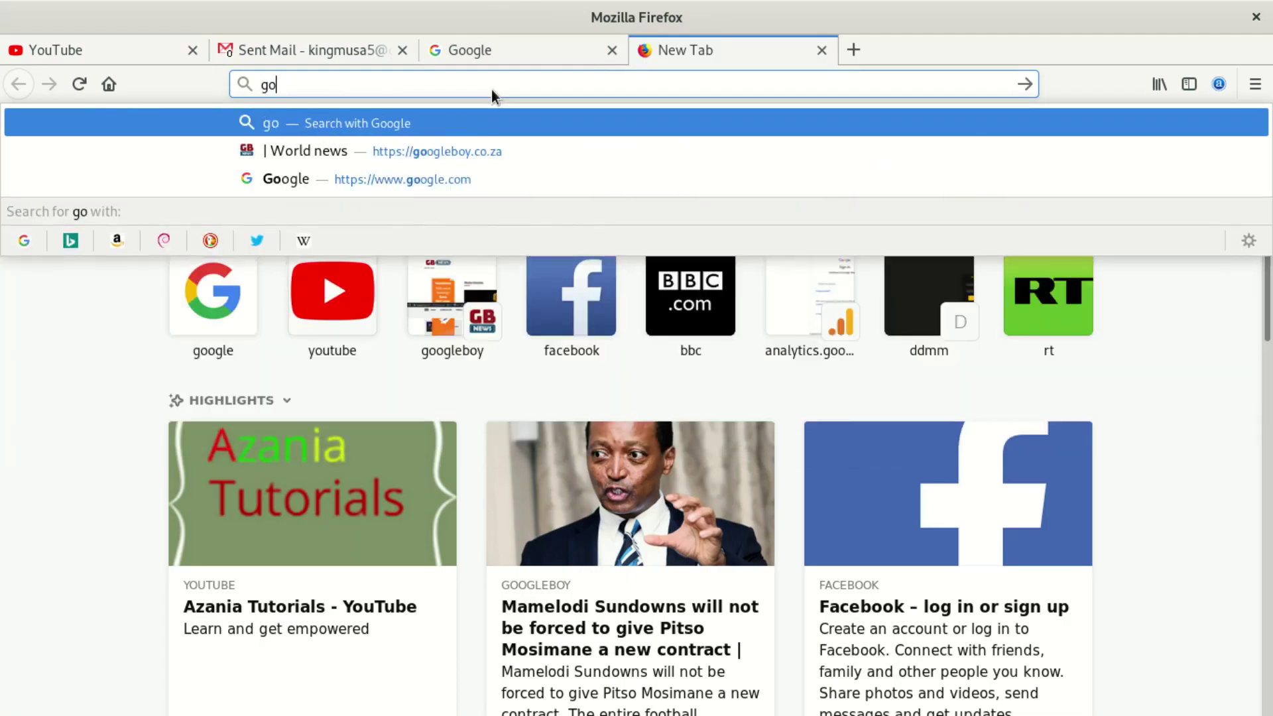
text(ogle.)
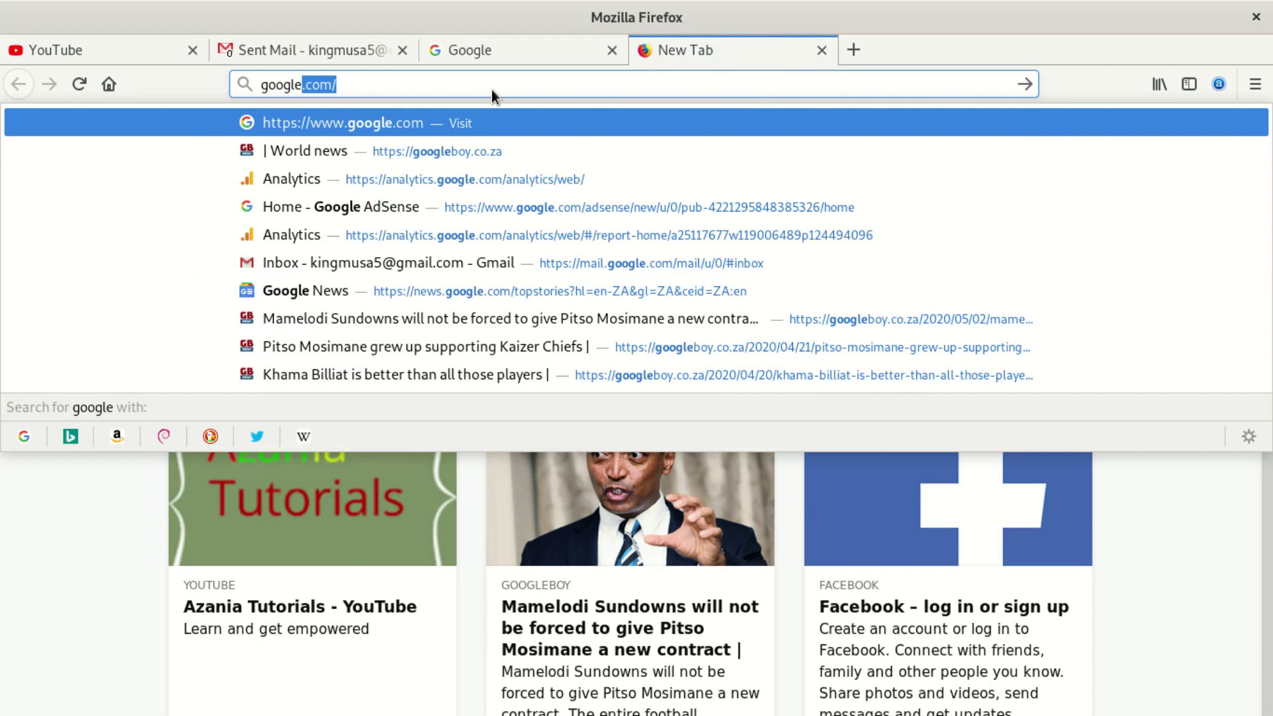
text(com)
key(Return)
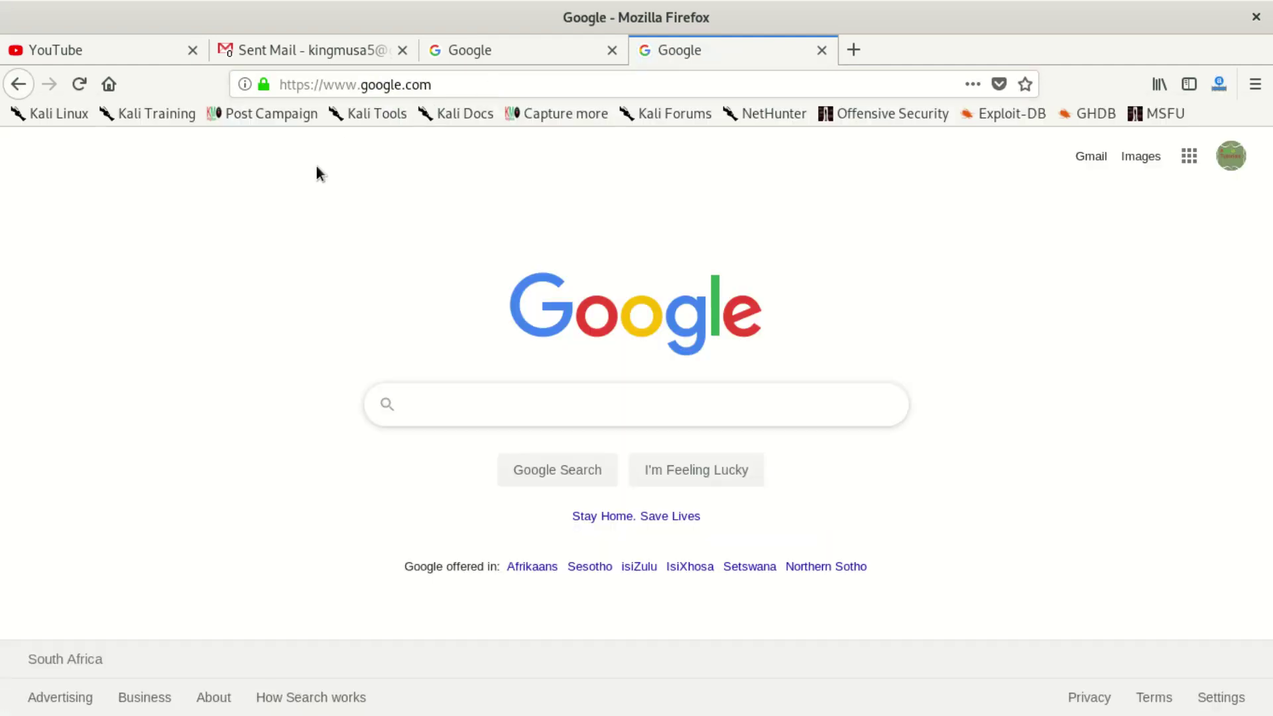
Search Google for "windows 10 download" and open Microsoft's Windows 10 Disc Image (ISO File) page
right_click(440, 402)
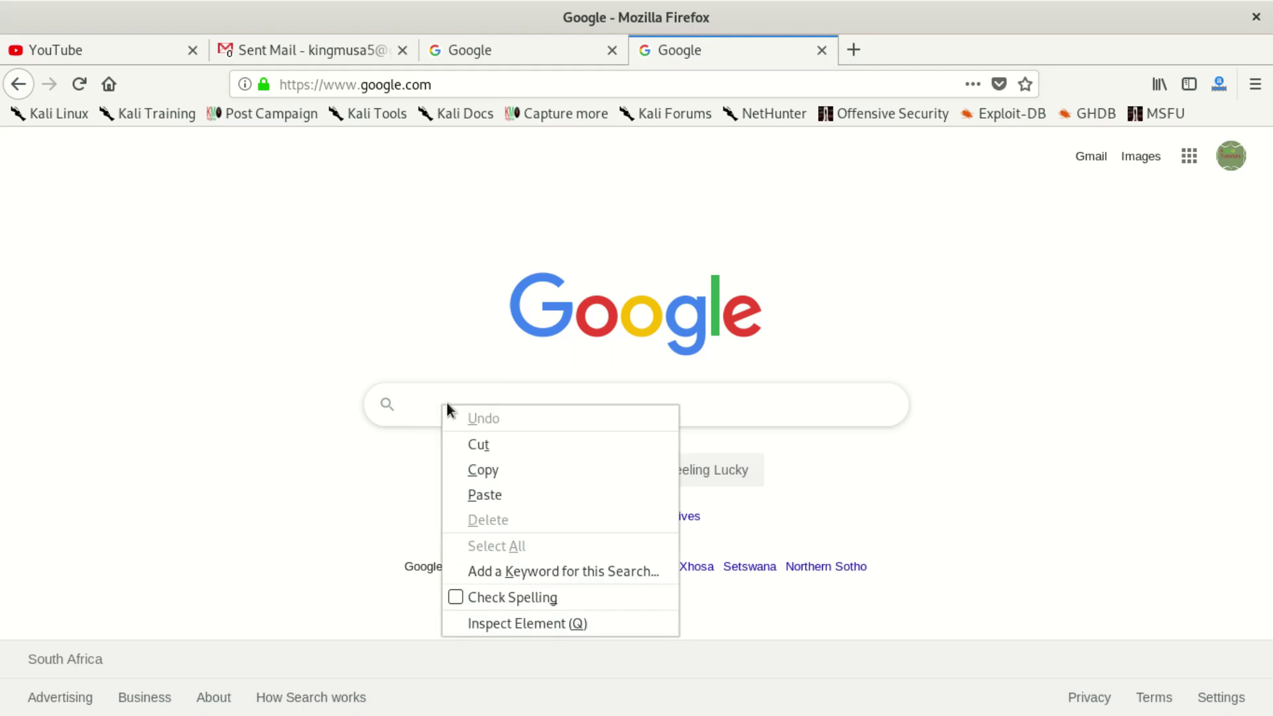
click(483, 499)
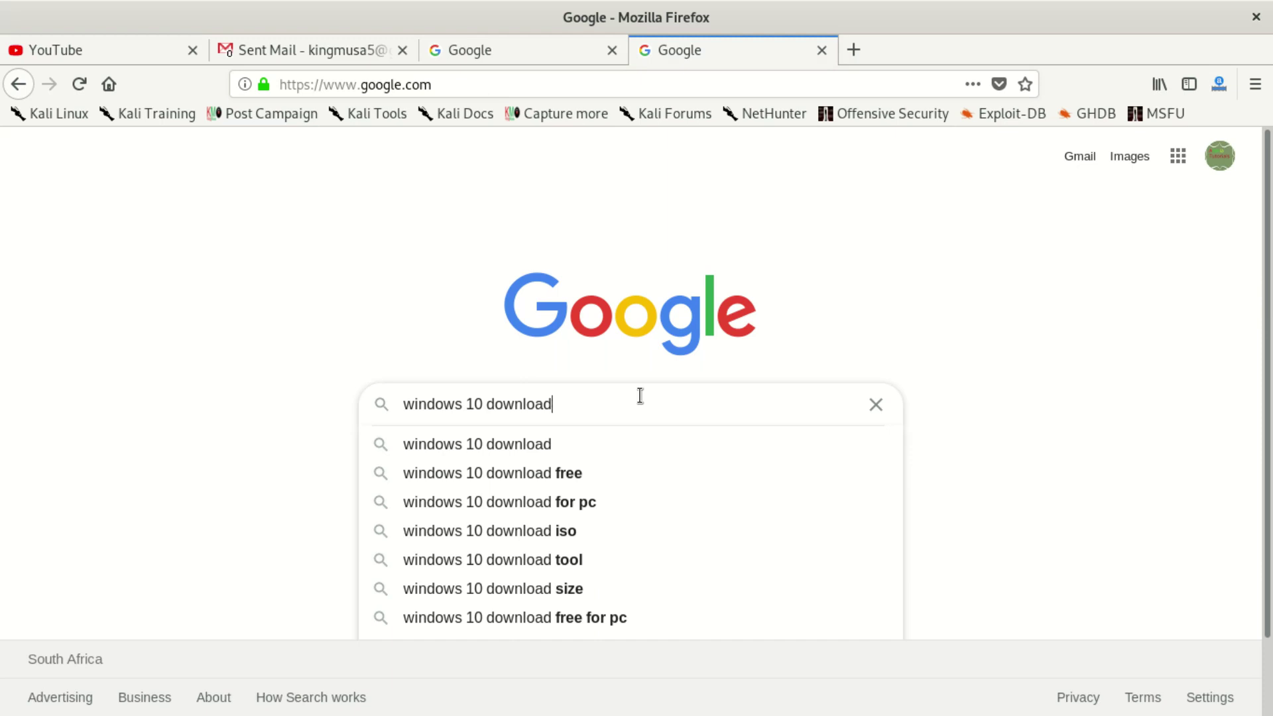
key(Return)
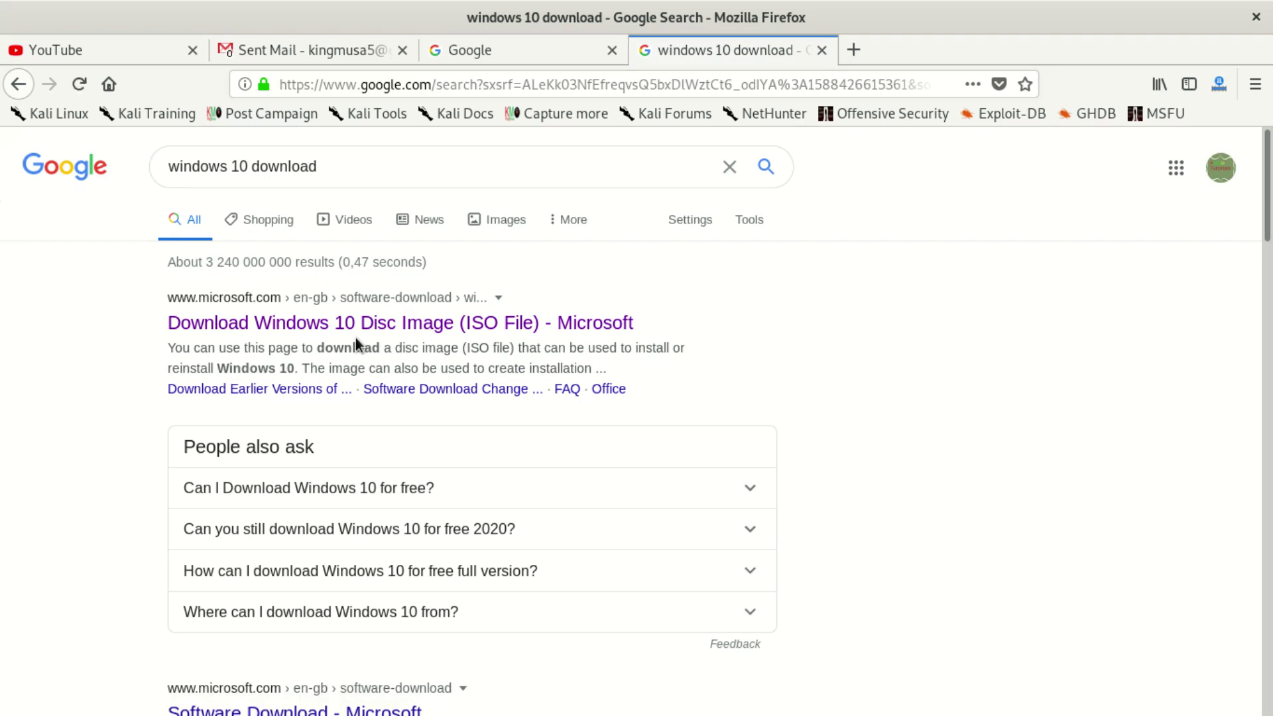
click(252, 302)
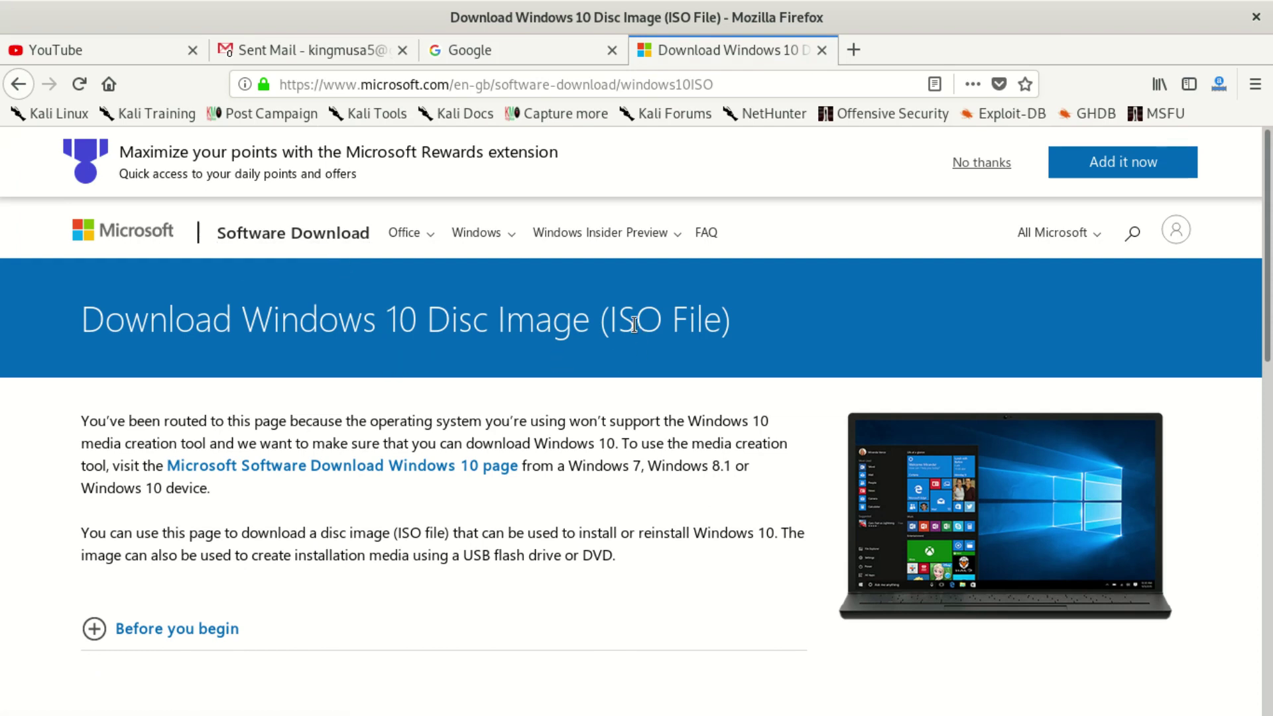
Choose Windows 10 as the edition for the ISO download and confirm it
scroll(419, 288, down, 5)
scroll(213, 349, down, 5)
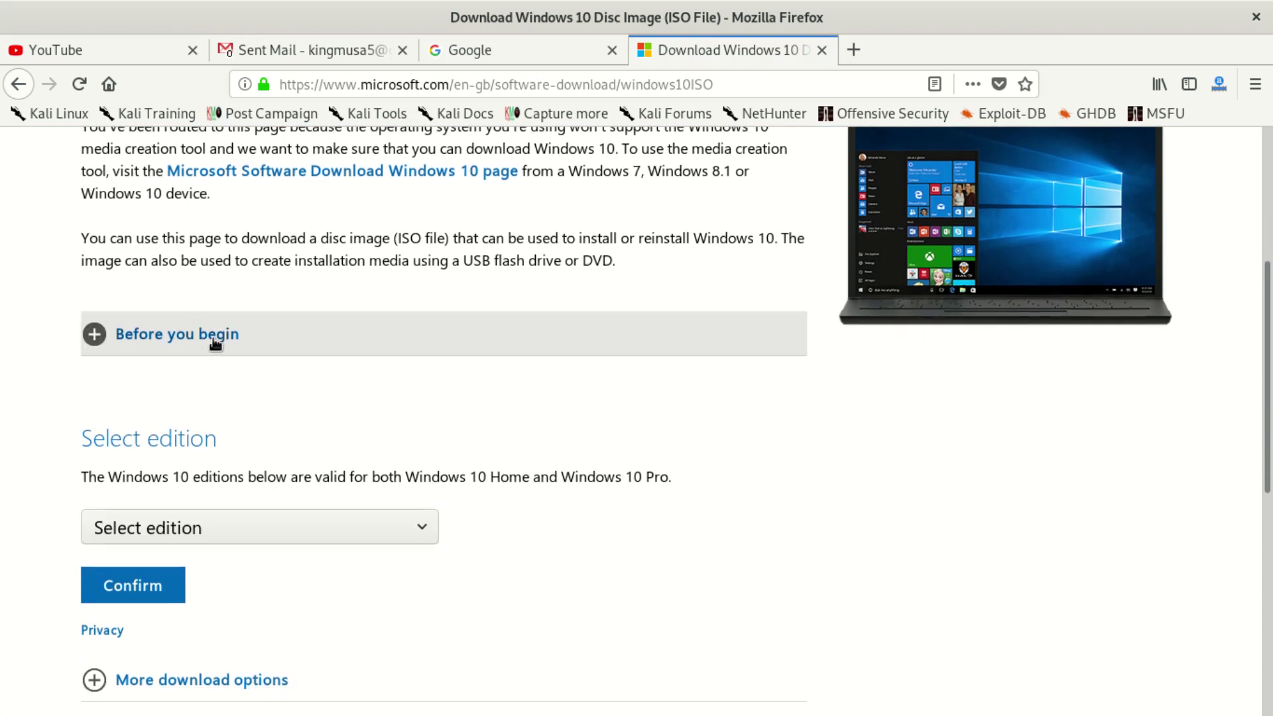
click(252, 286)
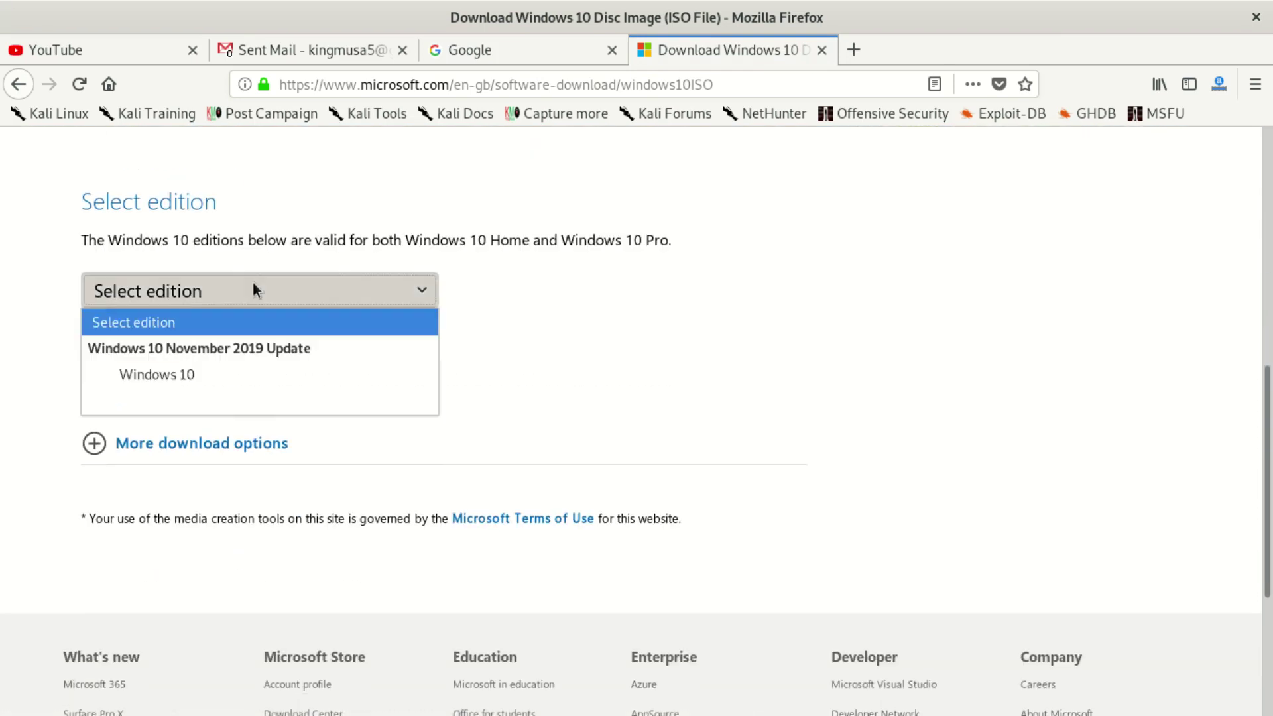
click(242, 368)
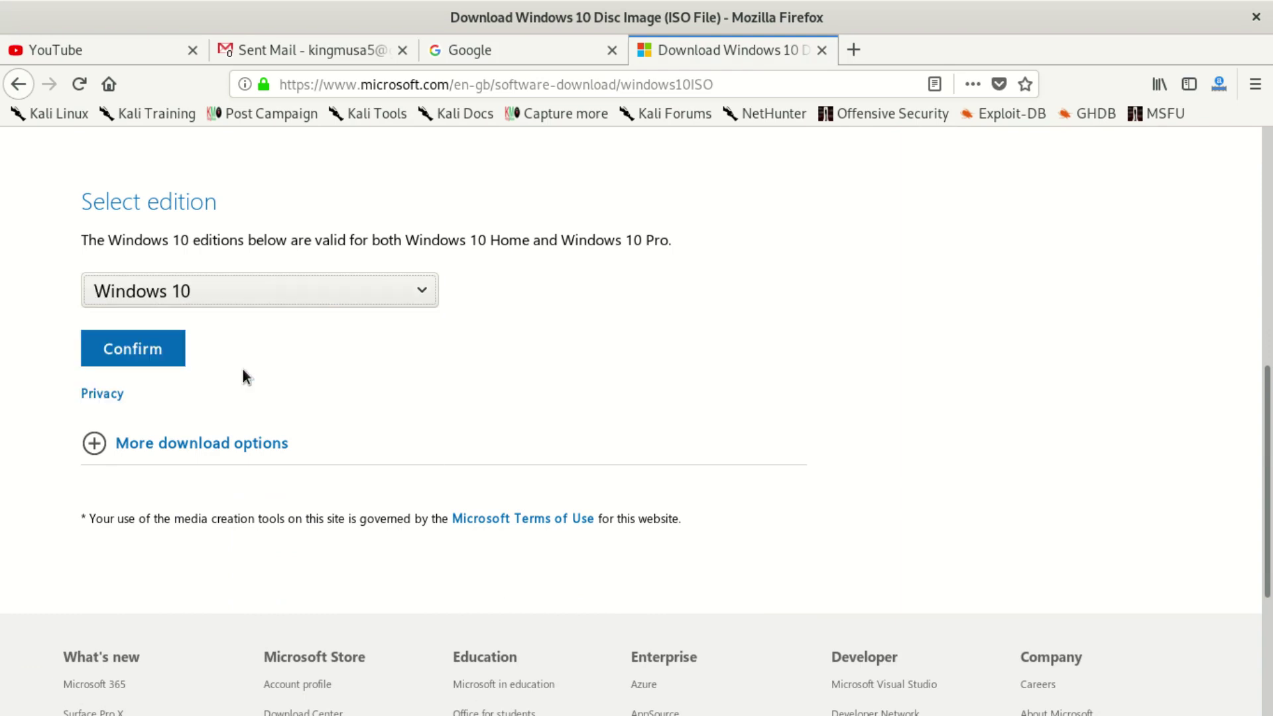
click(93, 351)
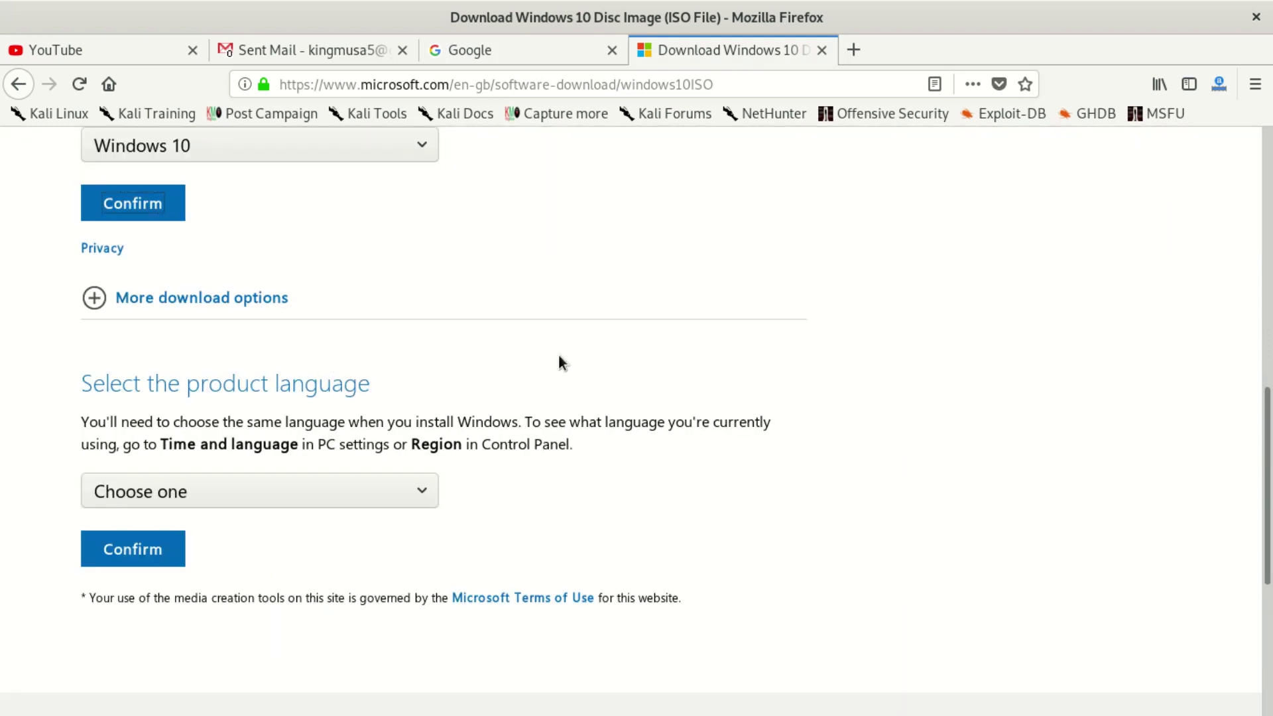
Set the product language to English and confirm it to get the download links
scroll(398, 396, down, 3)
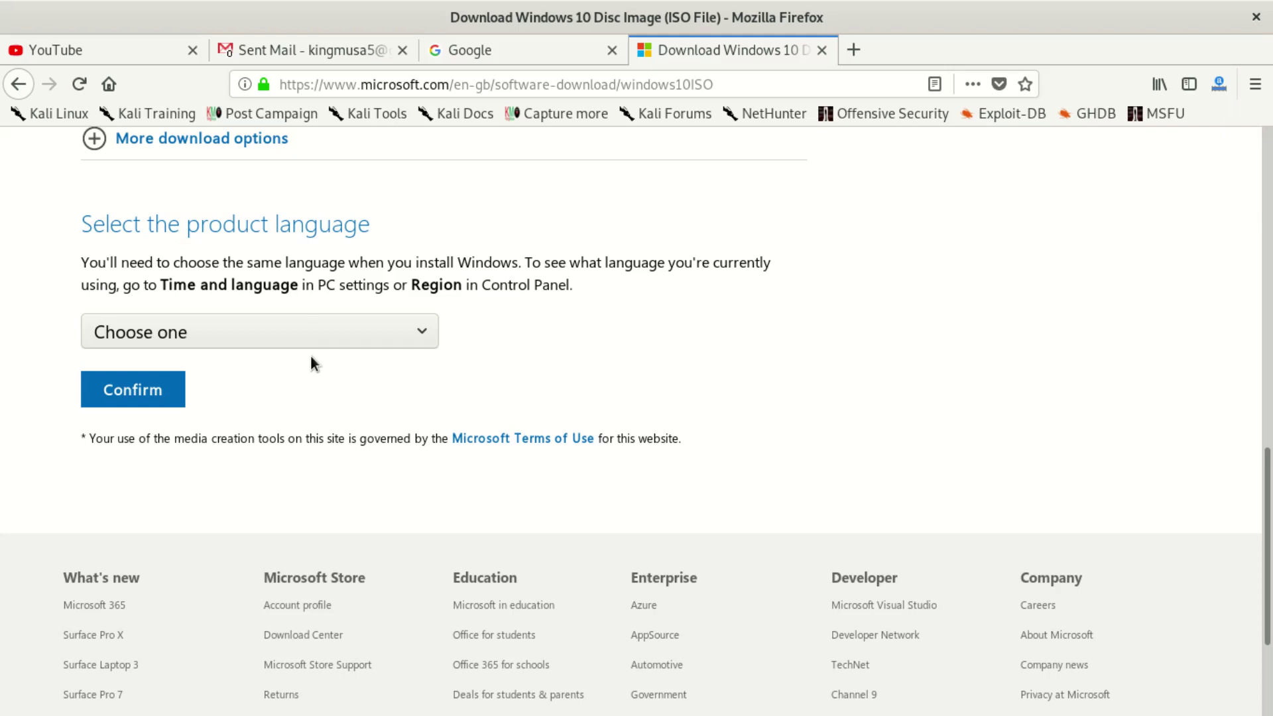
click(368, 332)
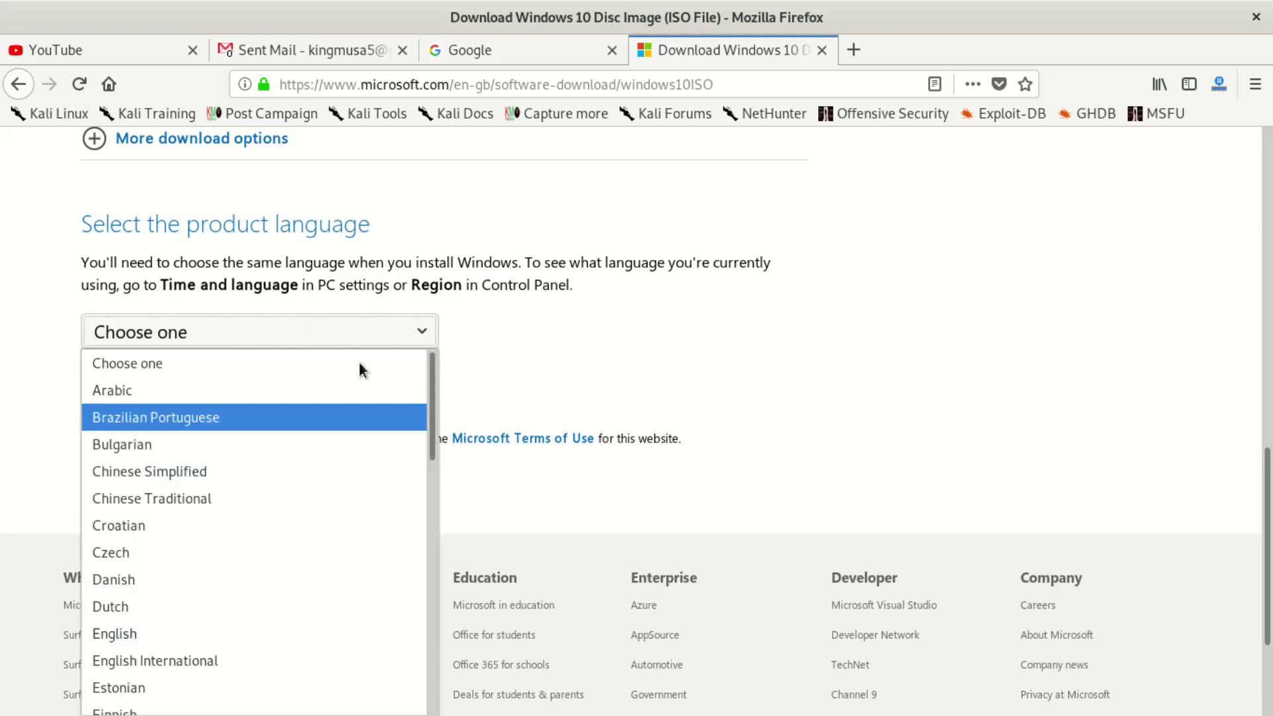
scroll(307, 519, down, 3)
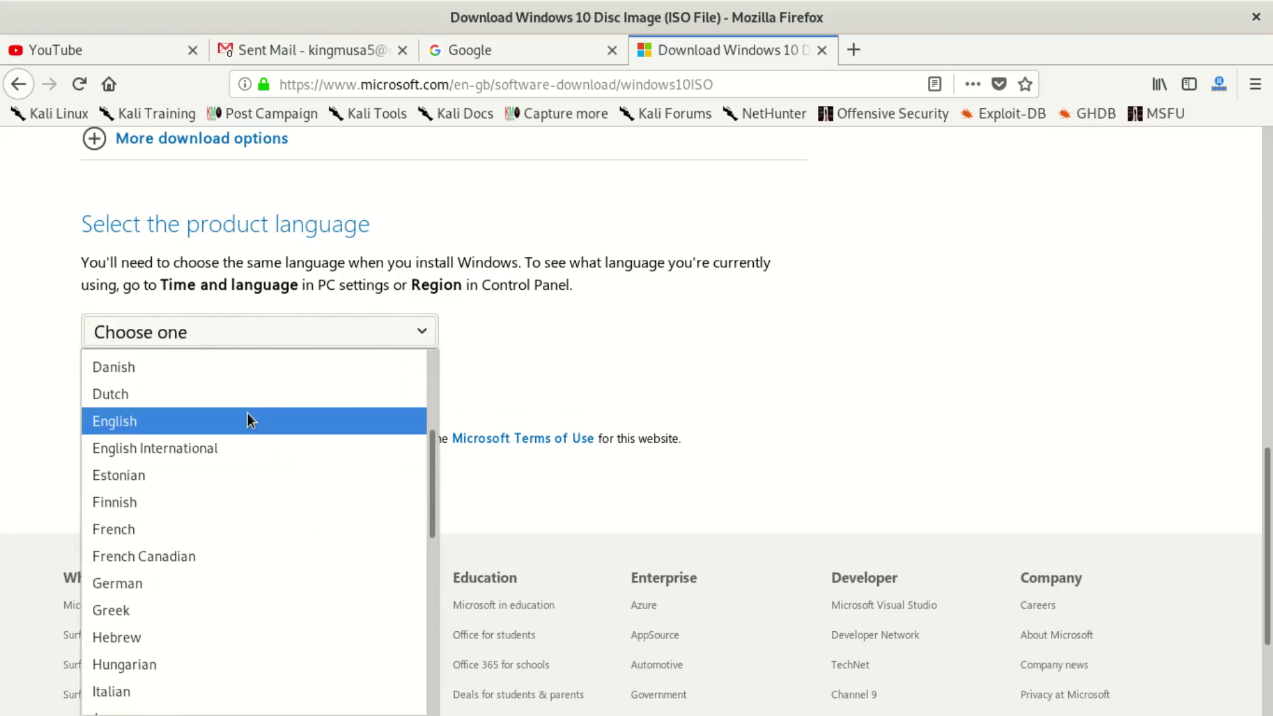
click(247, 414)
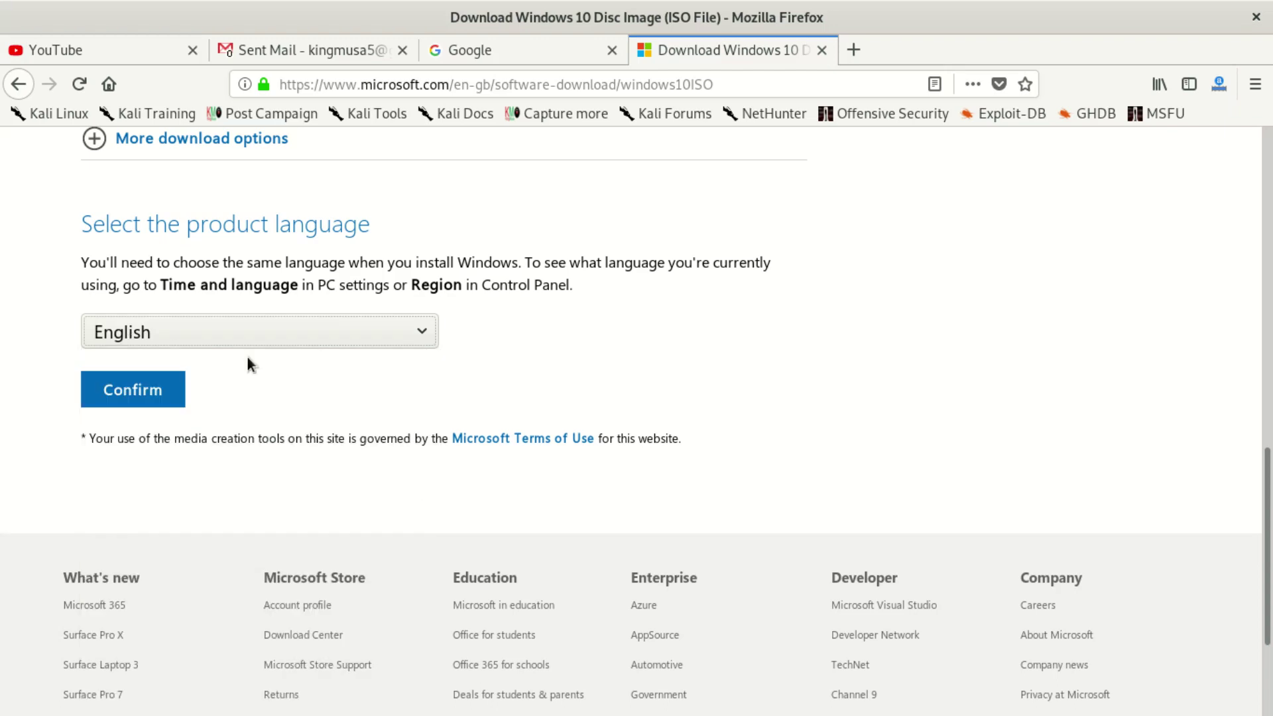
click(248, 329)
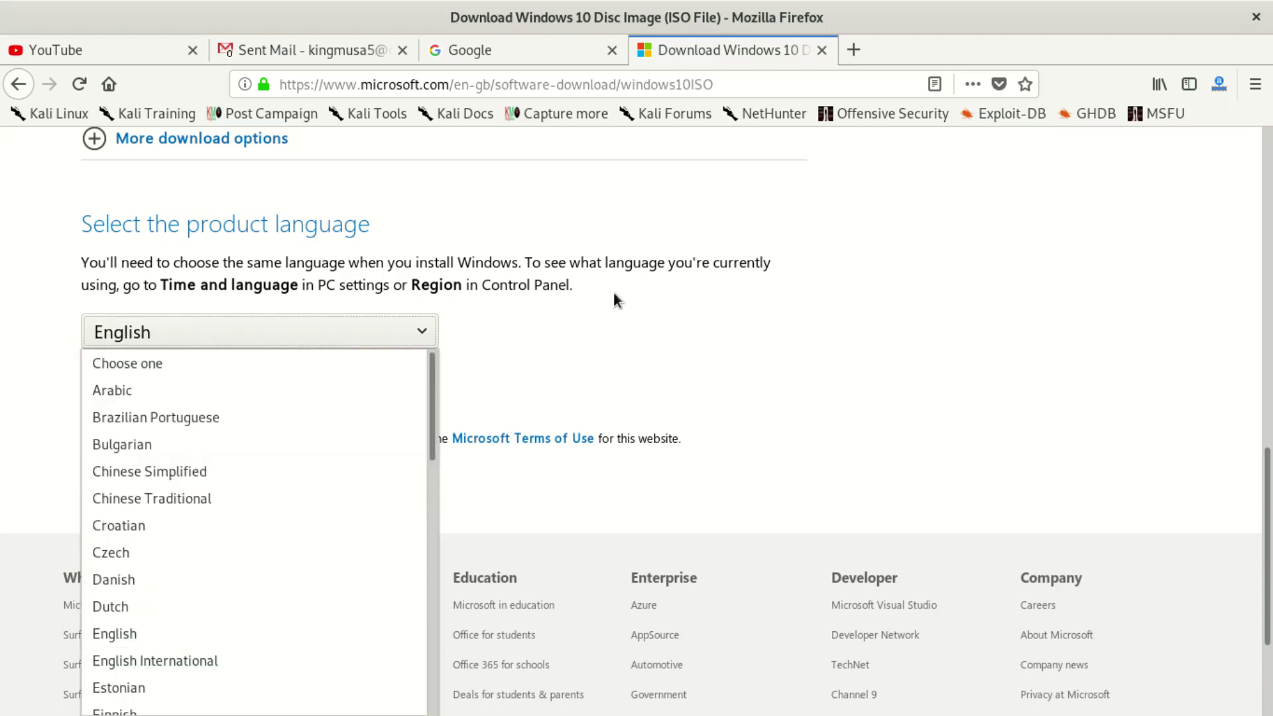
click(586, 340)
scroll(427, 419, down, 3)
scroll(305, 400, up, 4)
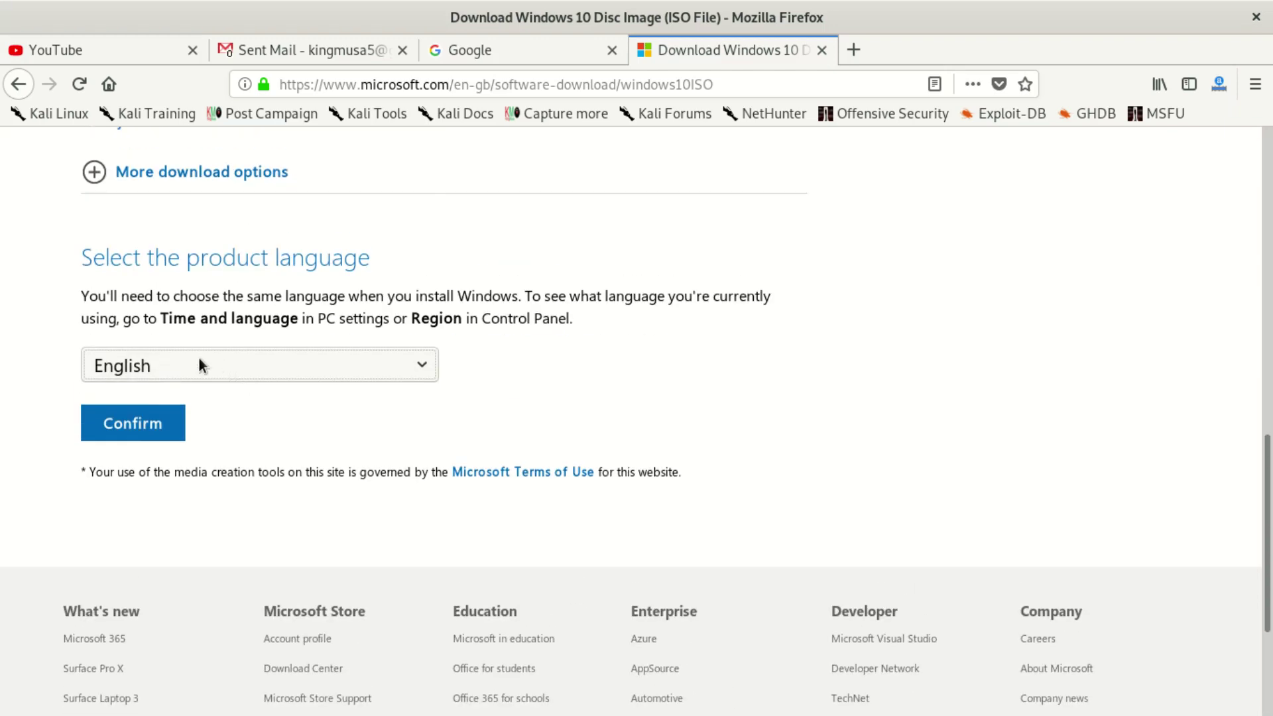
click(163, 420)
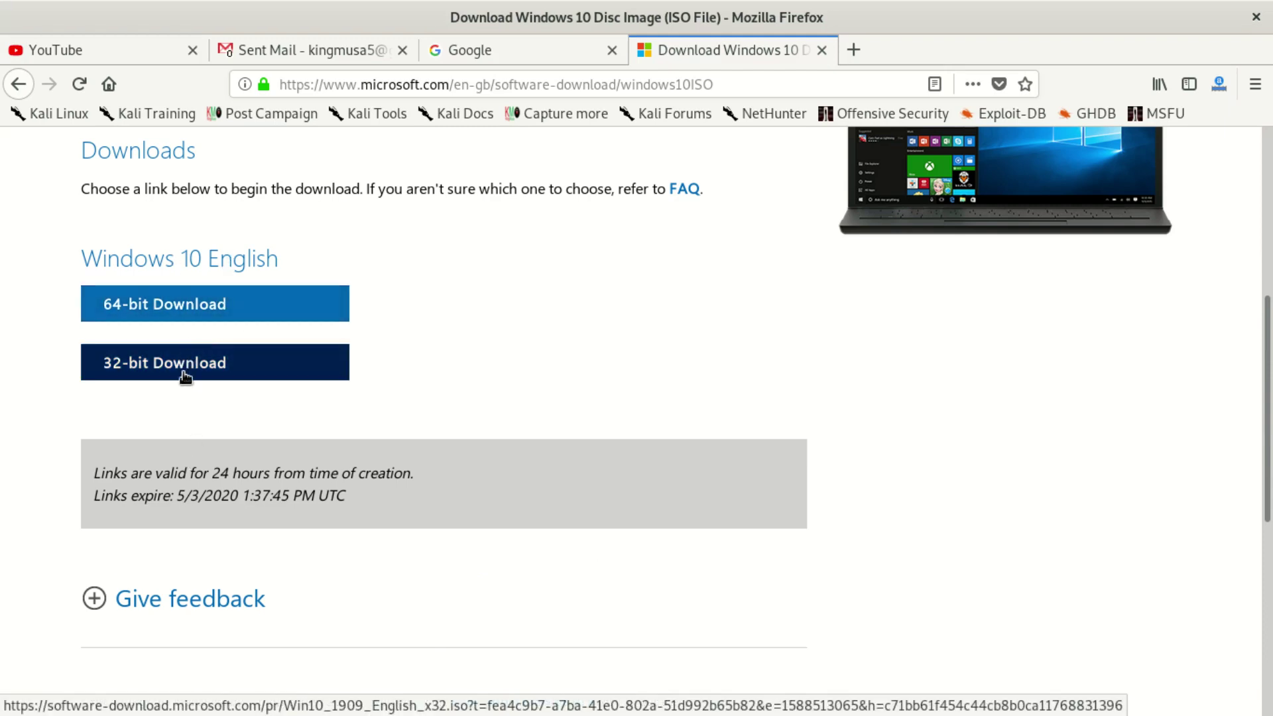
Cancel the 64-bit Windows 10 English download and save the 32-bit ISO file instead
click(191, 314)
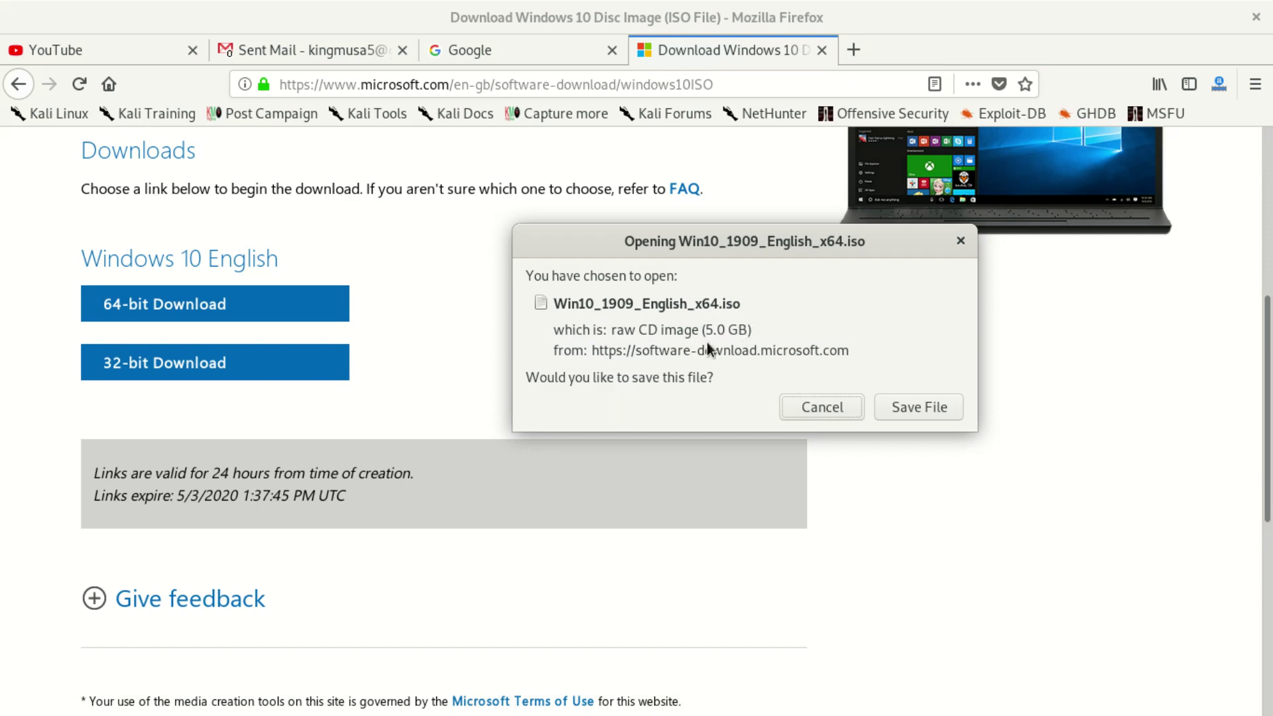
click(822, 406)
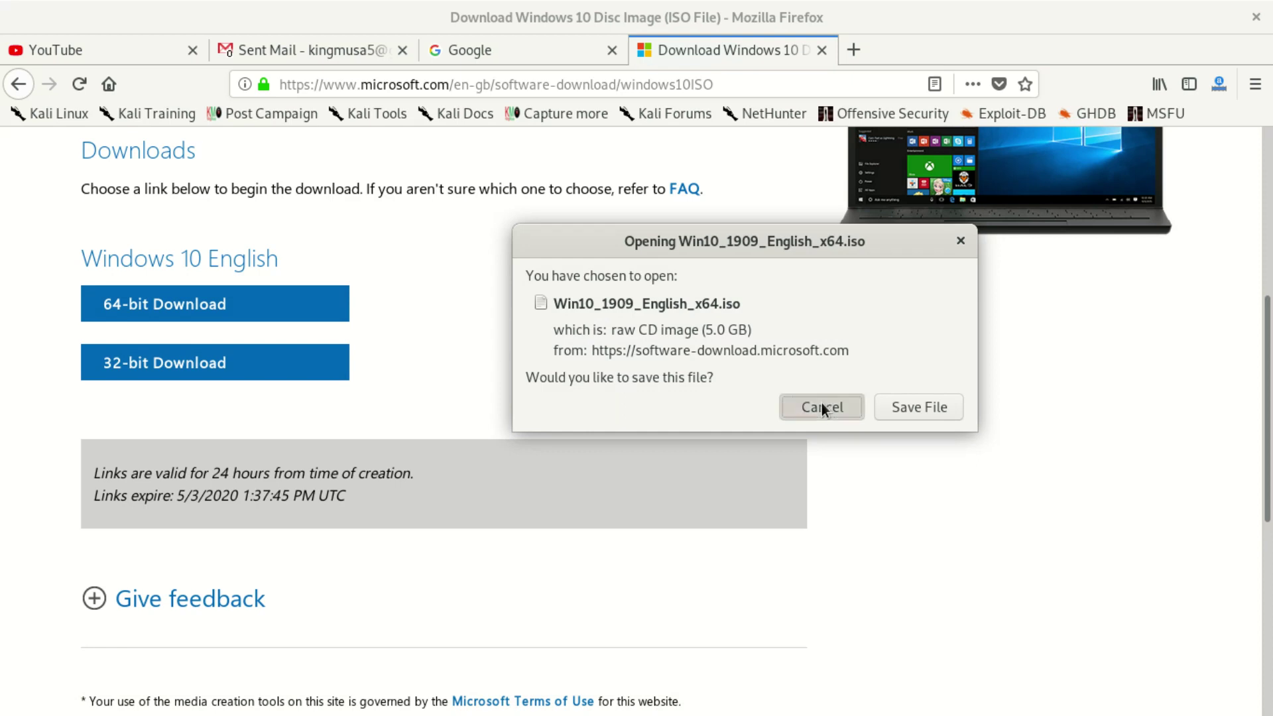
click(195, 372)
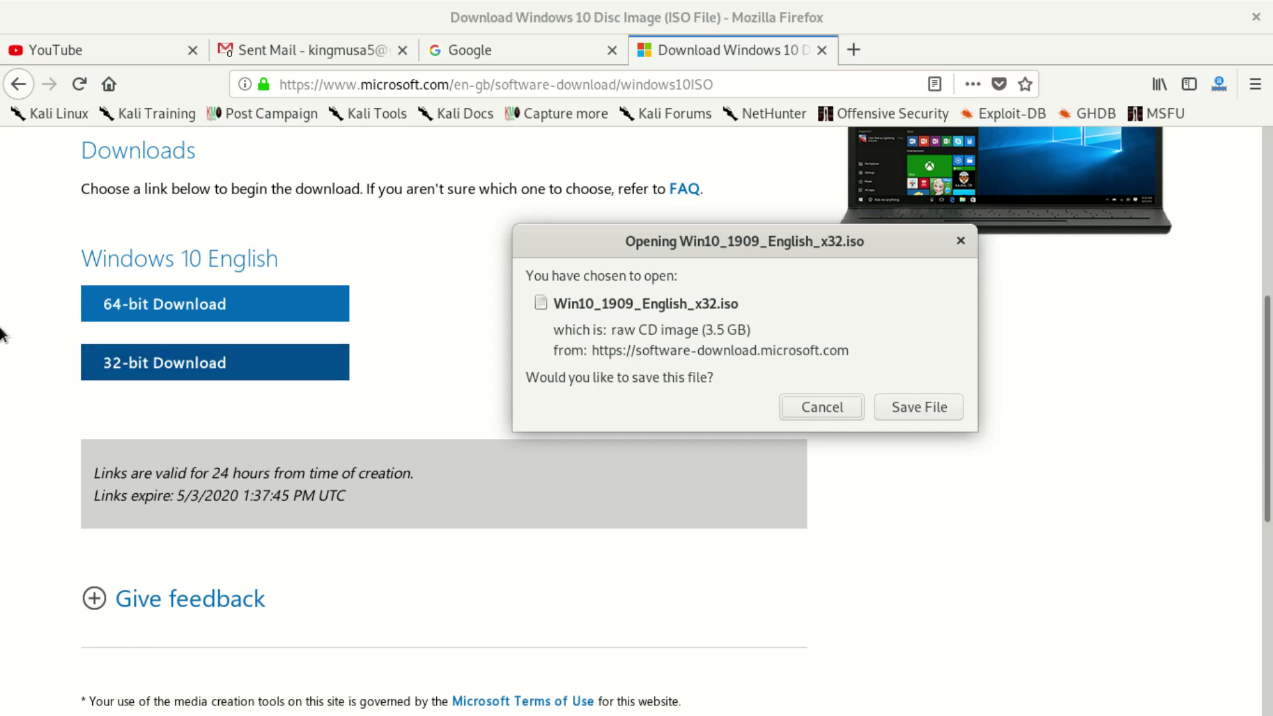
click(929, 413)
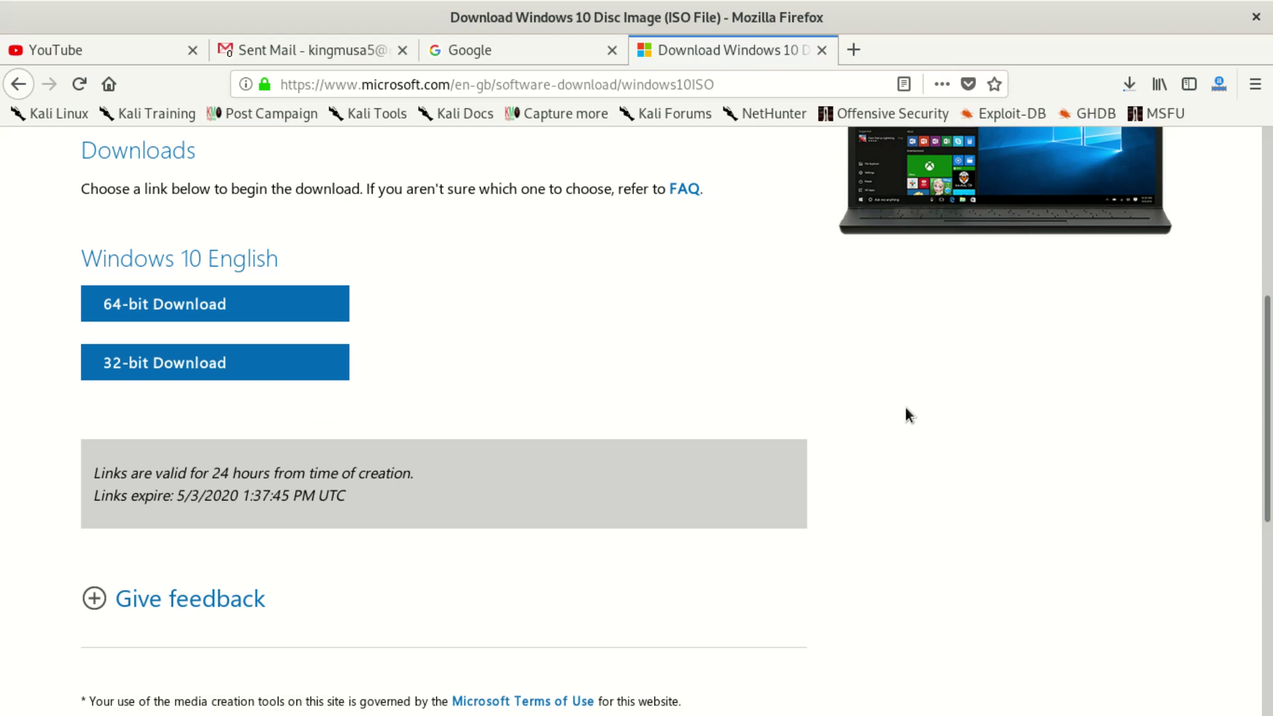
Check the browser's downloads and open the folder containing Win10_1909_English_x32.iso
click(1135, 84)
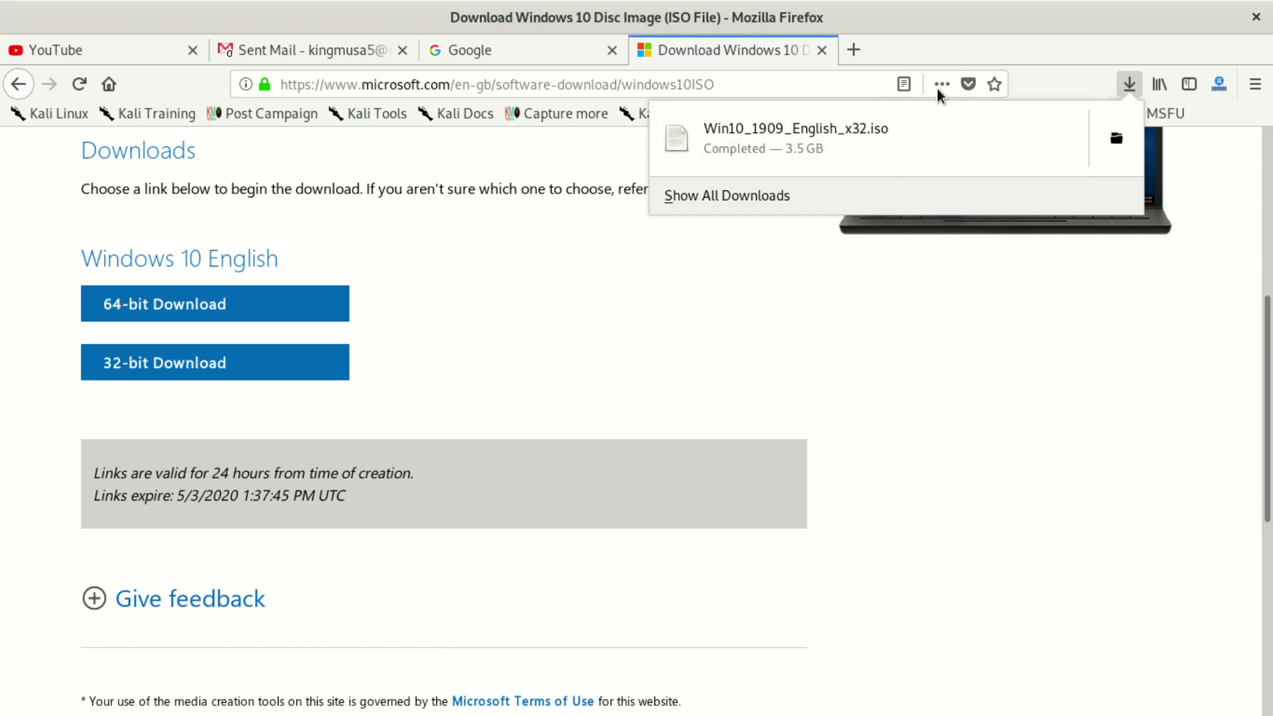
click(934, 1)
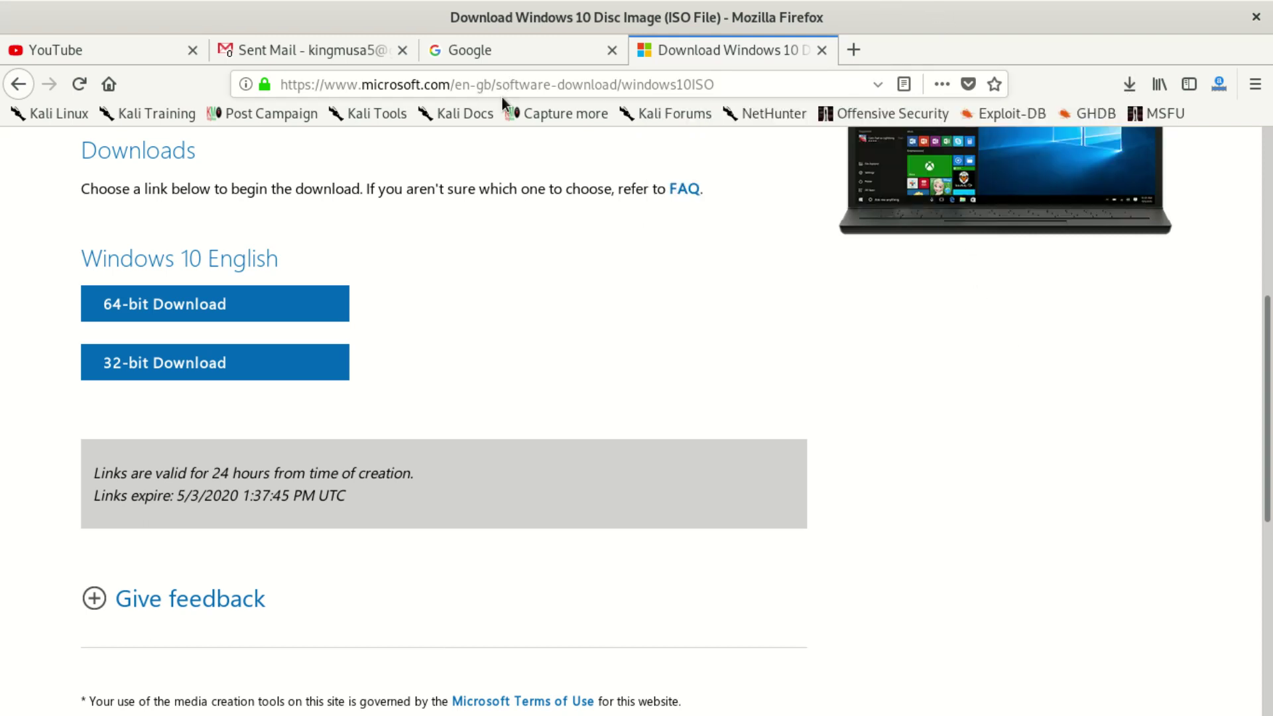
drag(643, 2, 720, 22)
click(1131, 84)
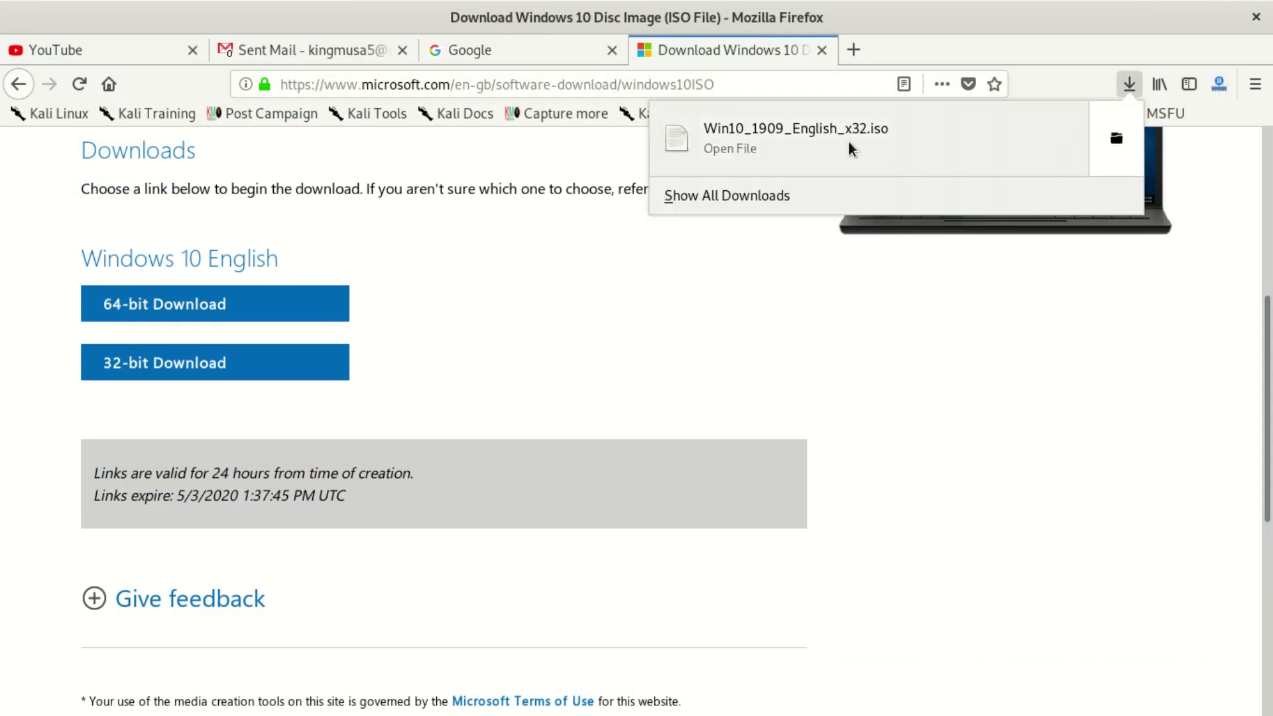
click(1126, 132)
click(667, 195)
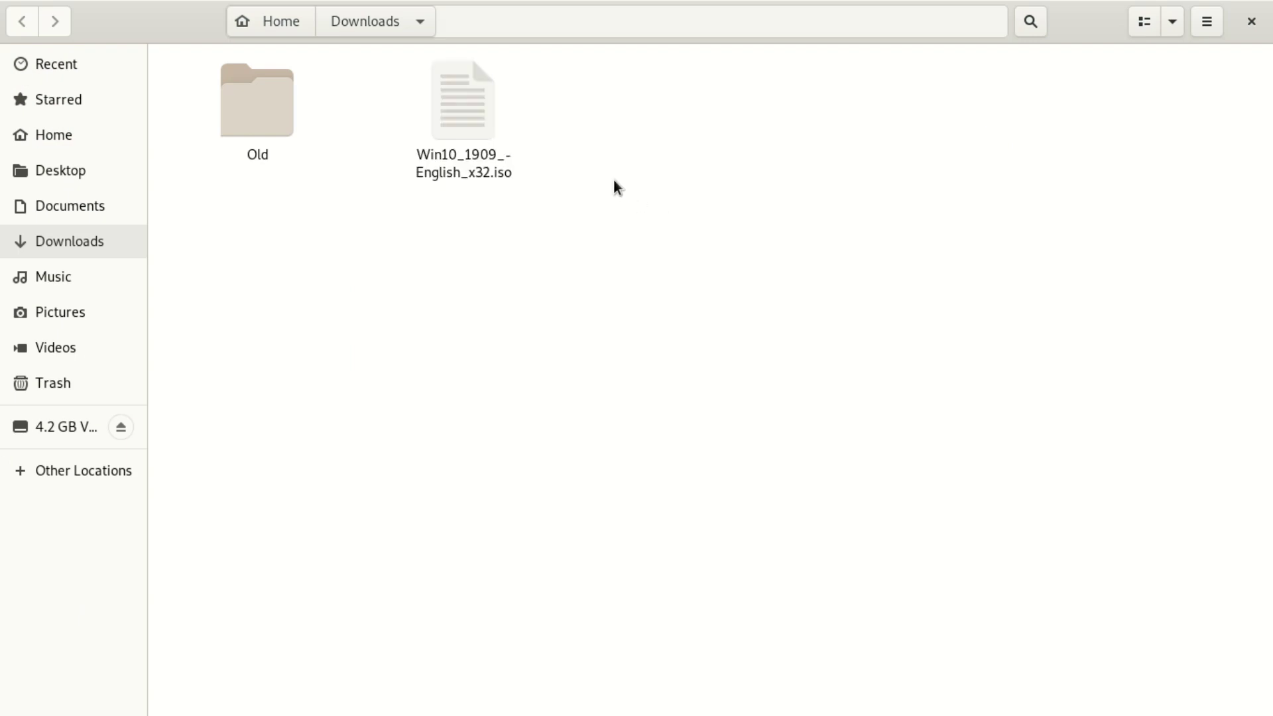
Examine the properties of Win10_1909_English_x32.iso, close them and restore the file manager window to full screen
right_click(453, 141)
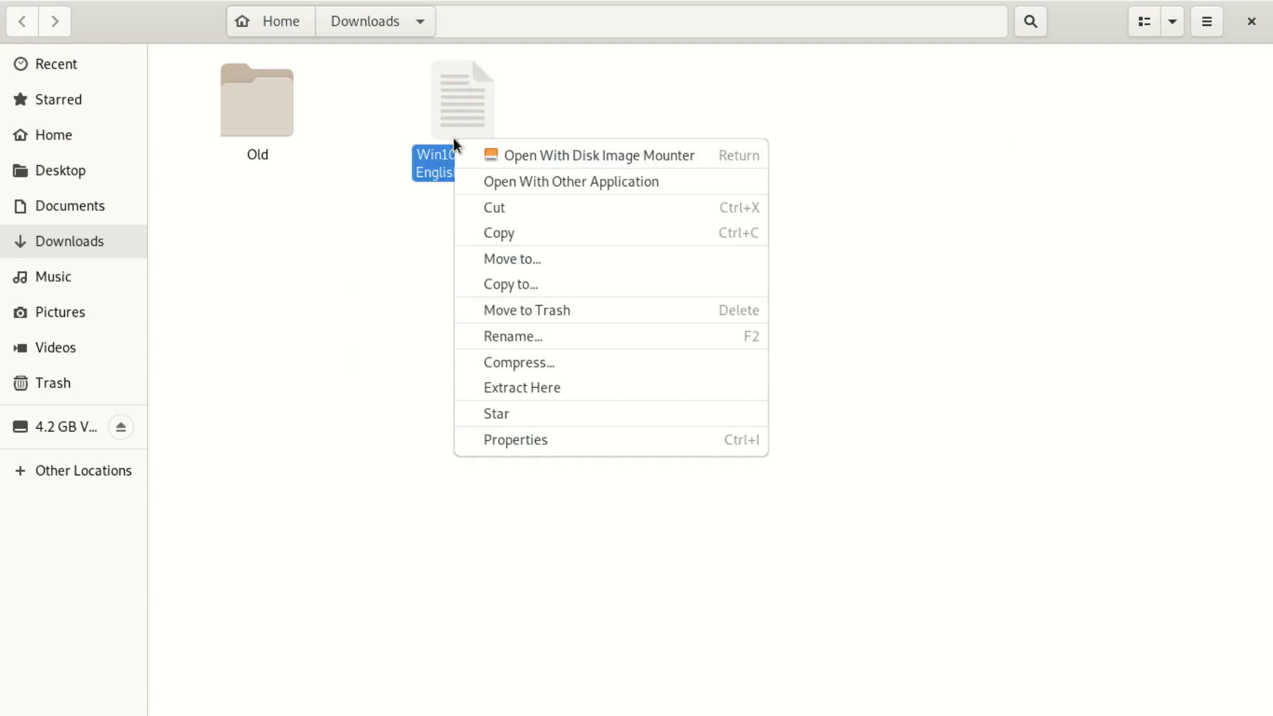
click(596, 437)
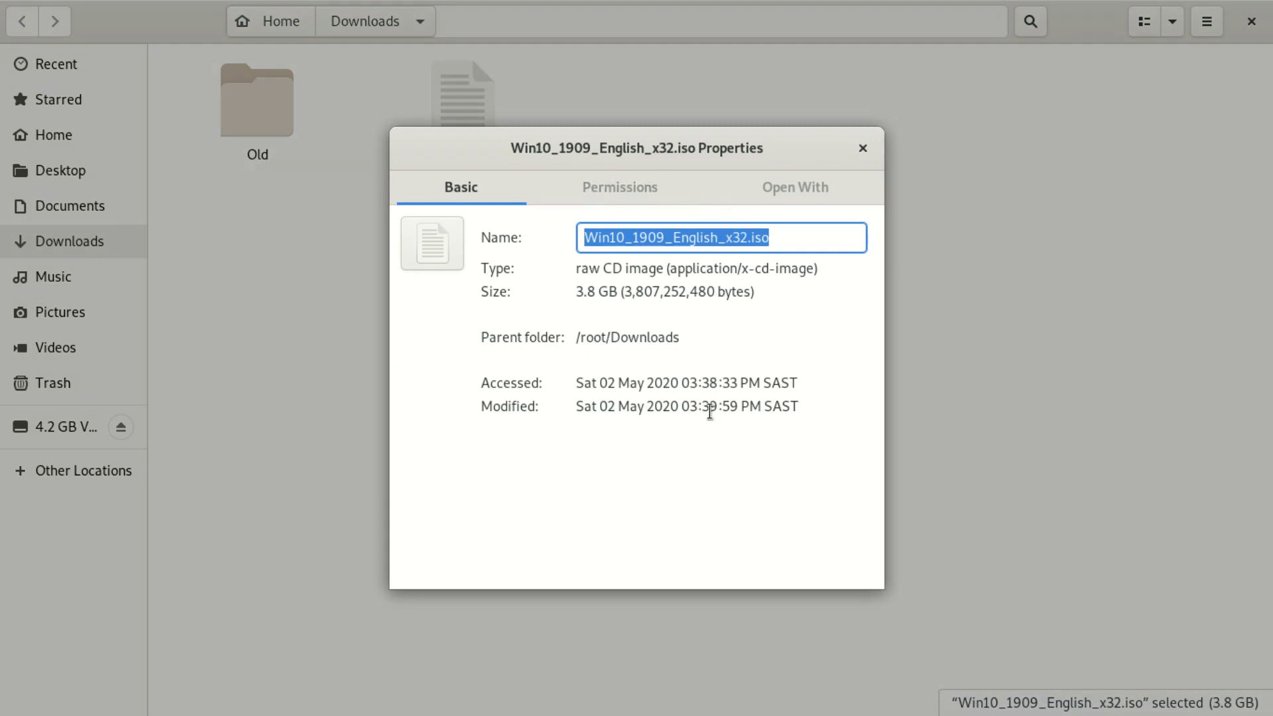
drag(864, 147, 842, 121)
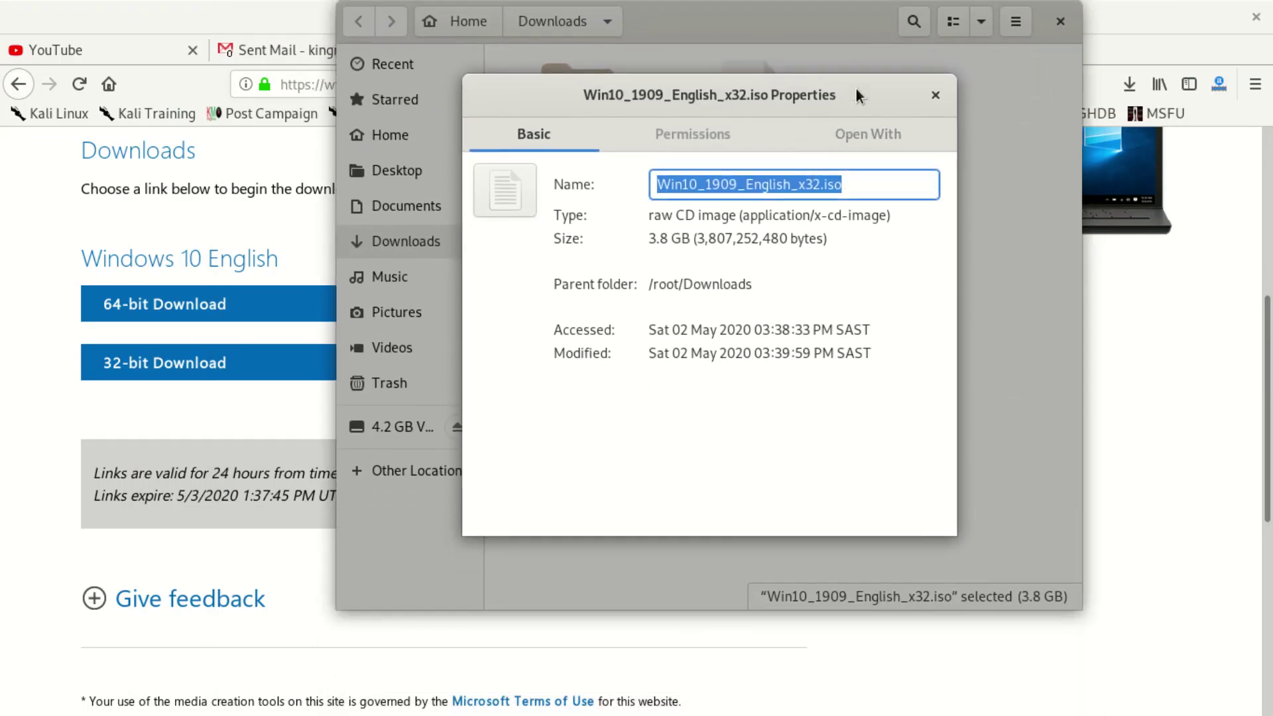
click(935, 96)
drag(799, 27, 453, 6)
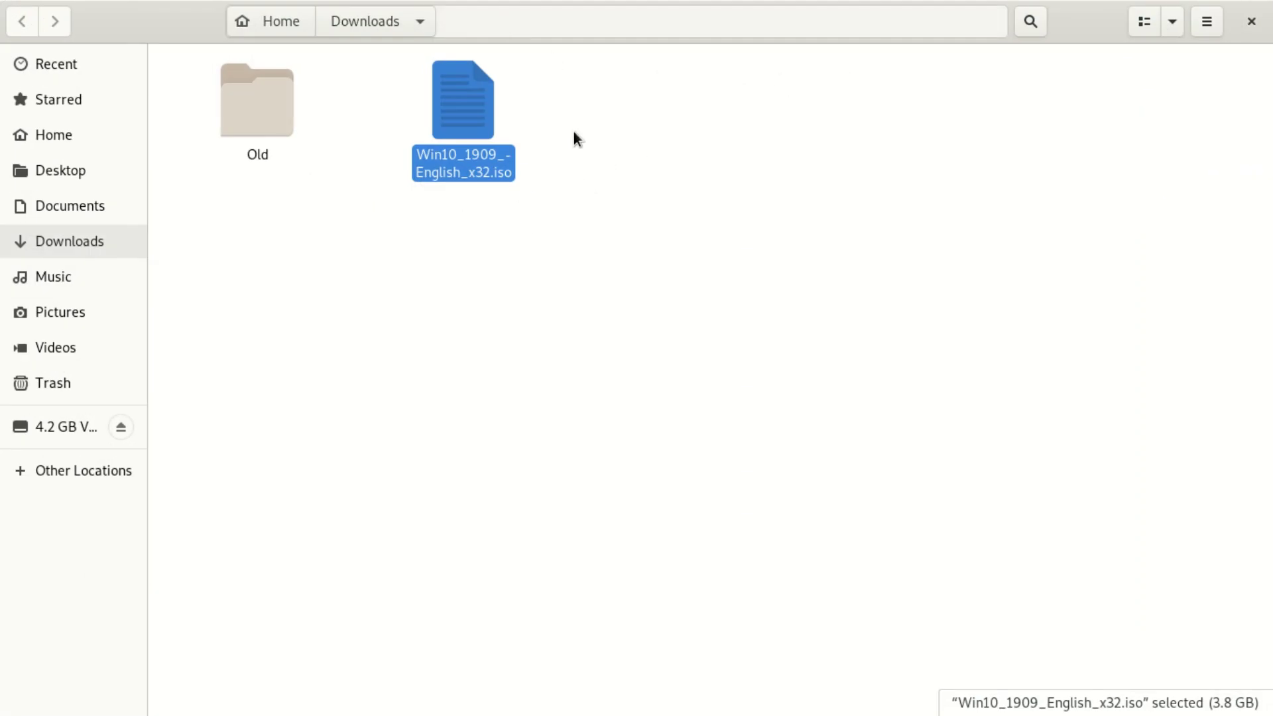
click(528, 171)
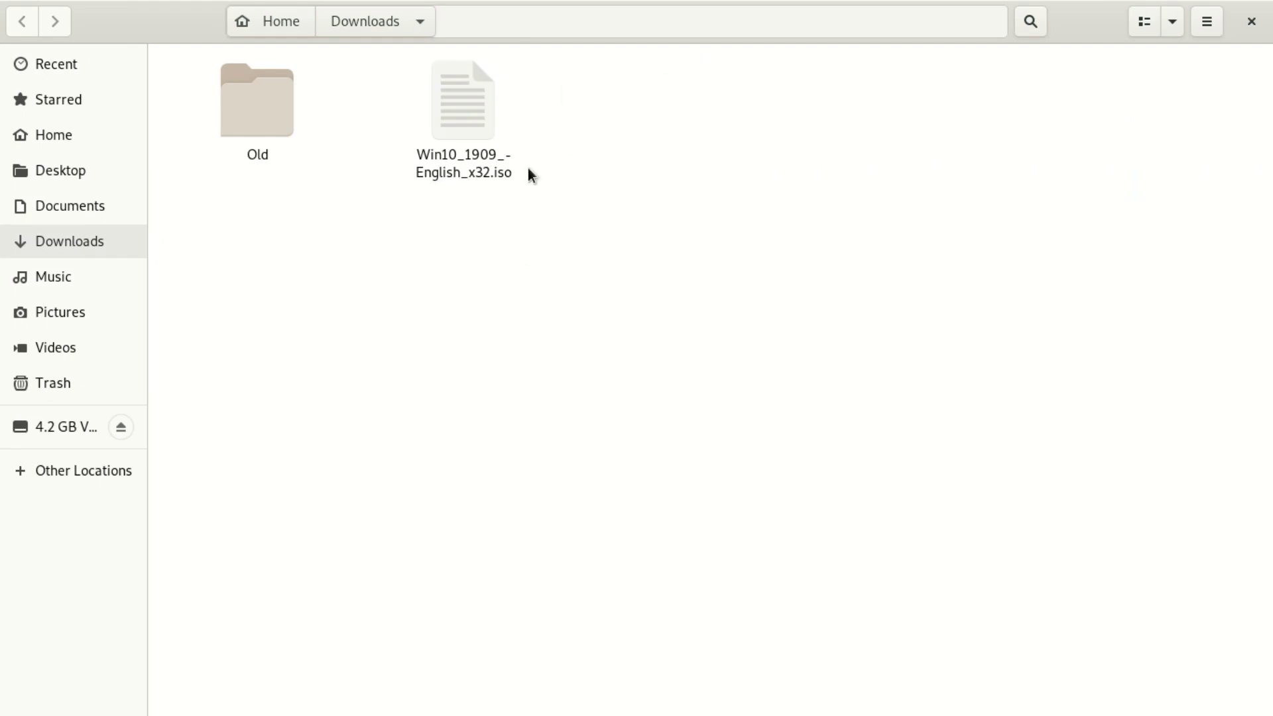
drag(1076, 88, 703, 3)
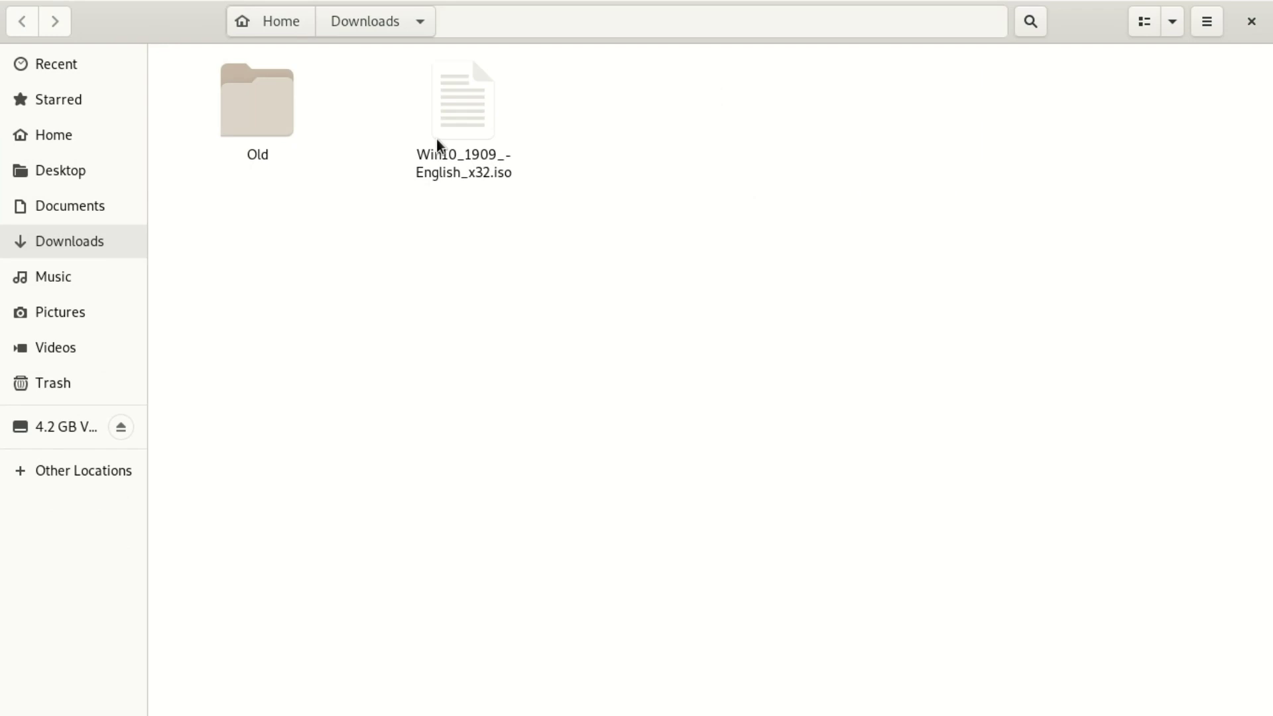
Move the file manager and browser windows out of the way and expand the terminal window to full screen
drag(1076, 6, 1269, 159)
click(499, 323)
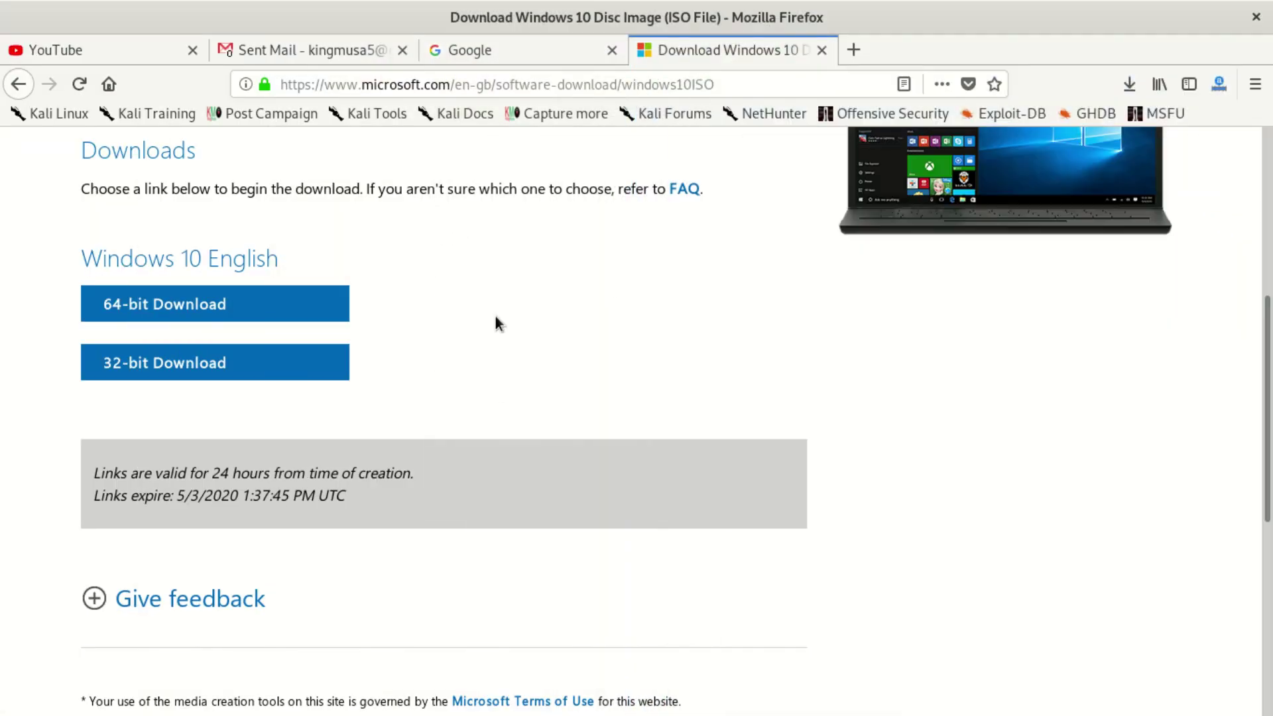
drag(1168, 16, 1272, 248)
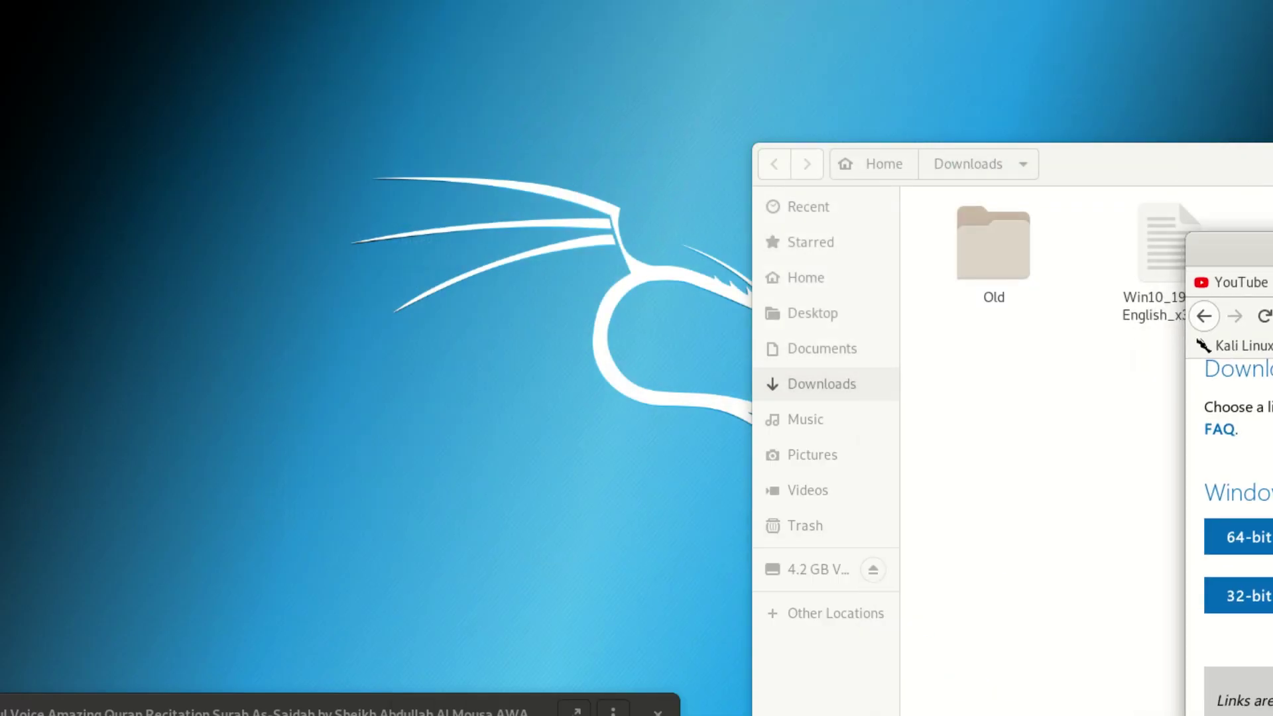
drag(1222, 127, 1127, 715)
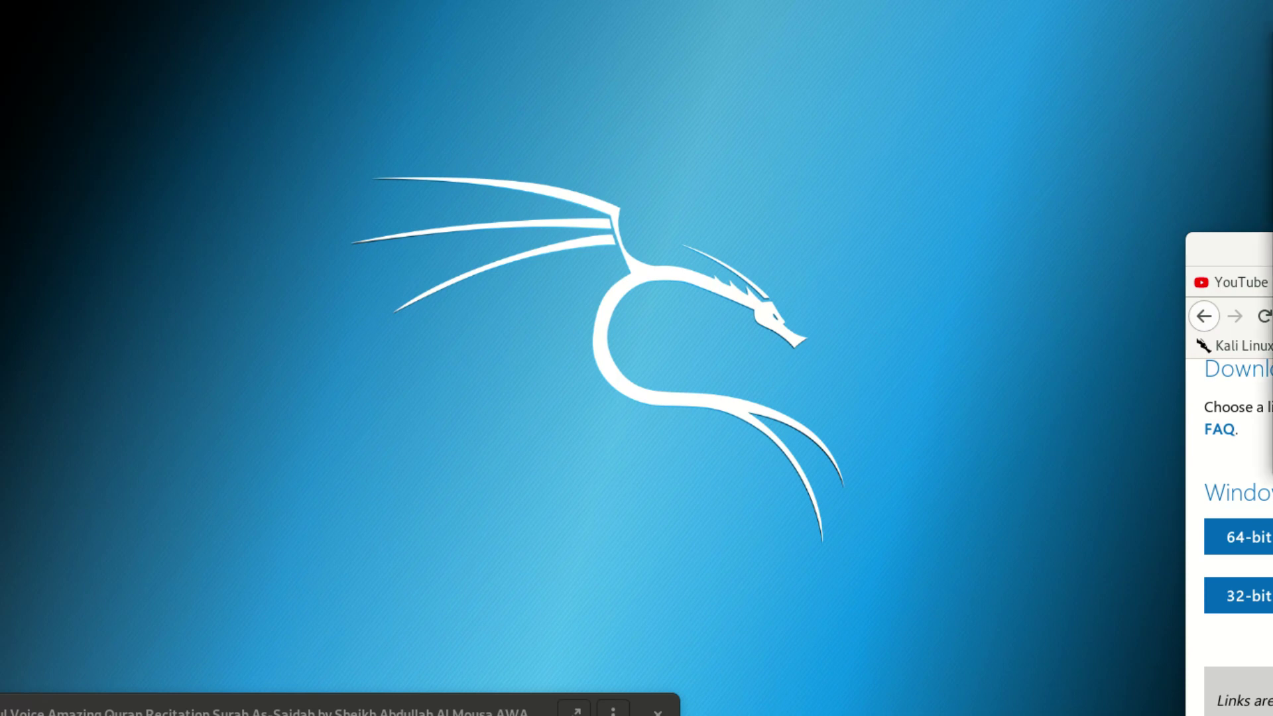
drag(1272, 55, 393, 25)
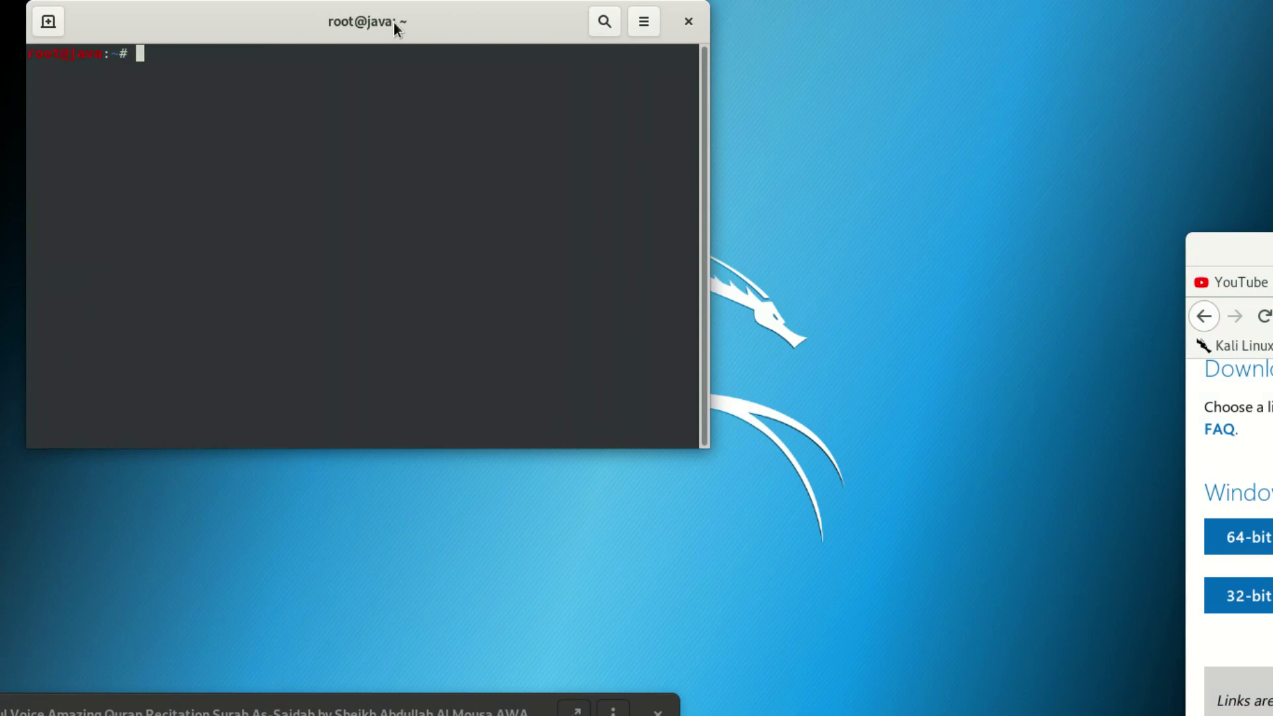
double_click(393, 24)
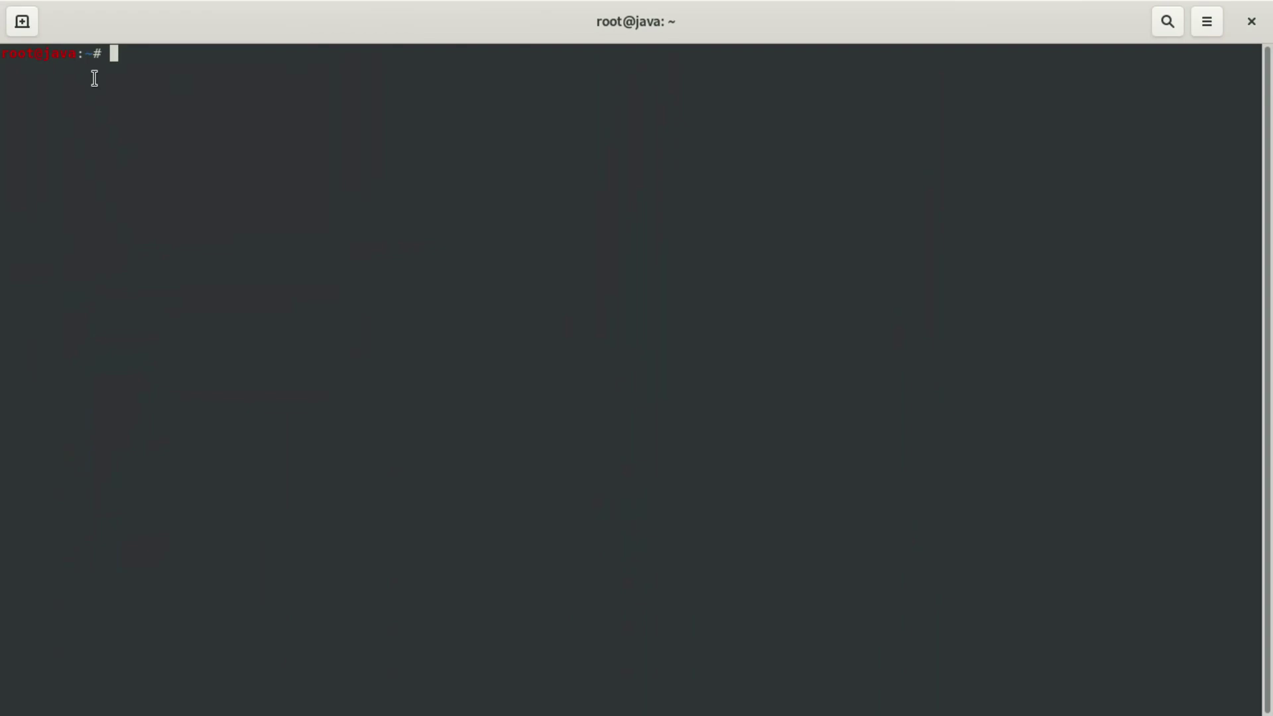
List all disks with fdisk -l and highlight the flash disk's device path /dev/sdb
text(fdisk -l)
key(Return)
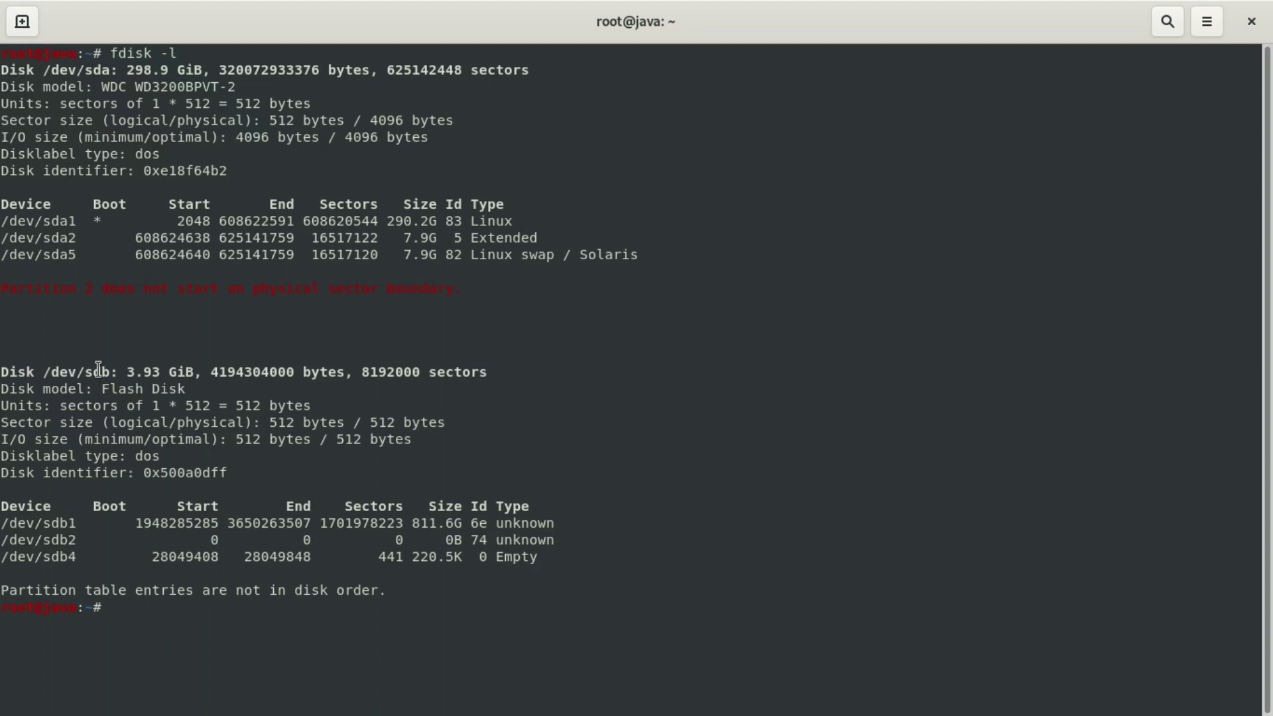
drag(109, 370, 42, 370)
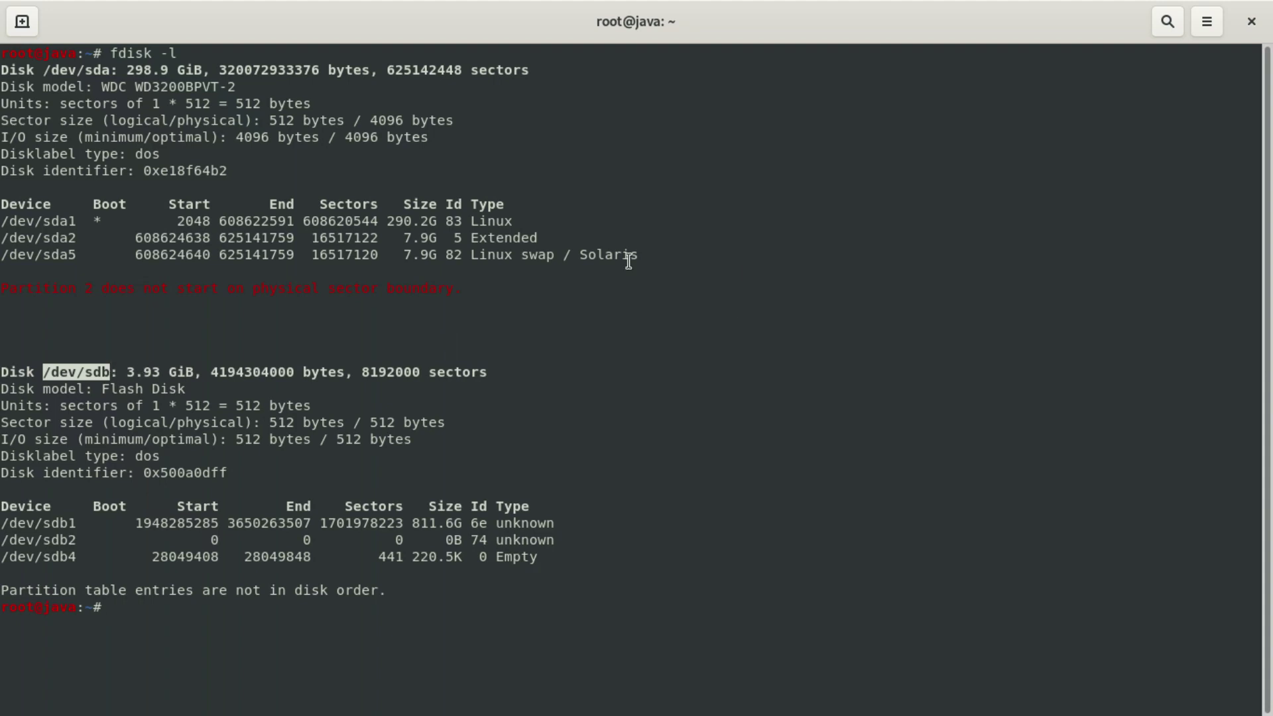
text(clear)
key(BackSpace)
key(BackSpace)
key(BackSpace)
key(BackSpace)
key(BackSpace)
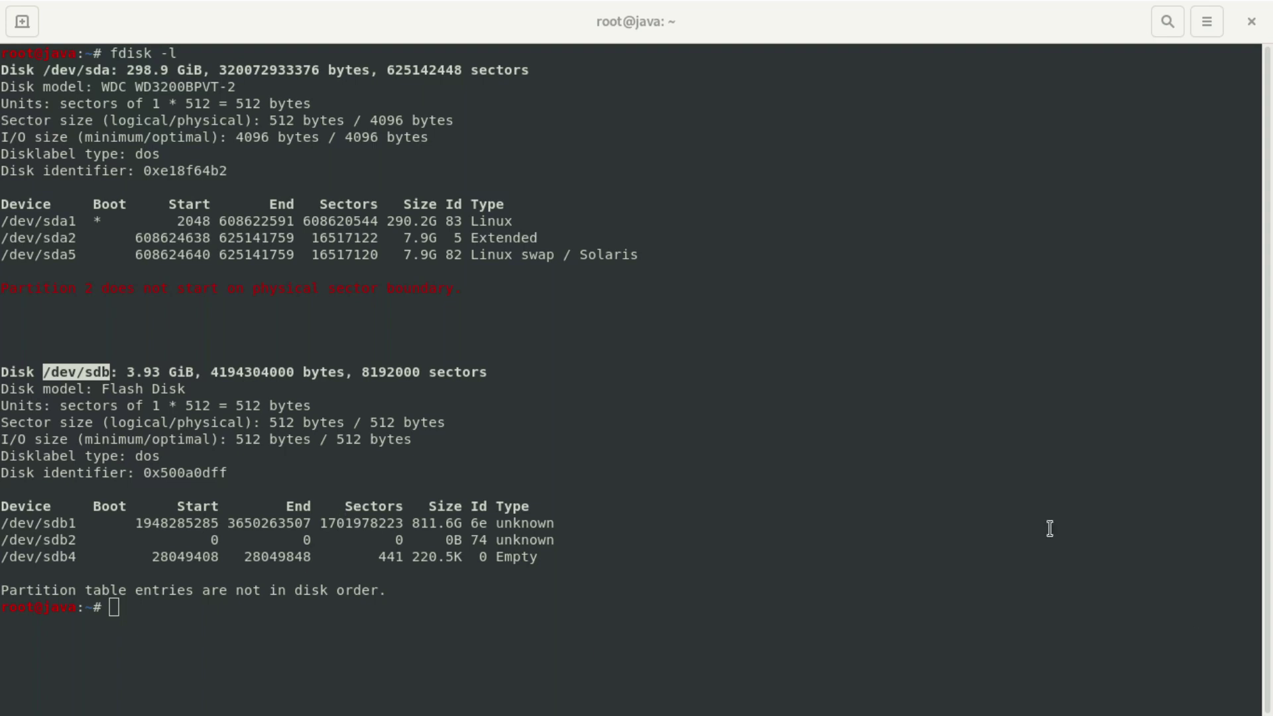
click(189, 615)
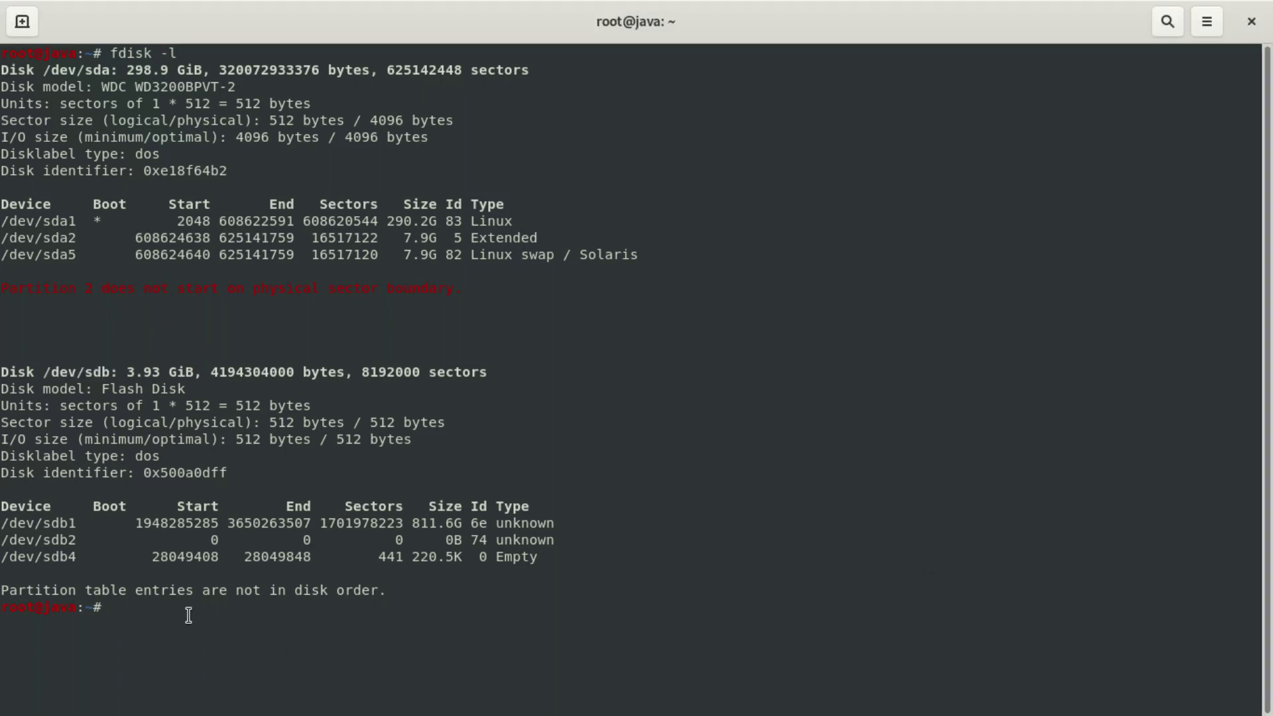
text(s)
text(udo)
key(BackSpace)
key(BackSpace)
key(BackSpace)
key(BackSpace)
key(BackSpace)
Start the command dd bs=4M if=Downloads/ at the terminal prompt without running it
text(dd bs=4M if)
key(BackSpace)
text(=)
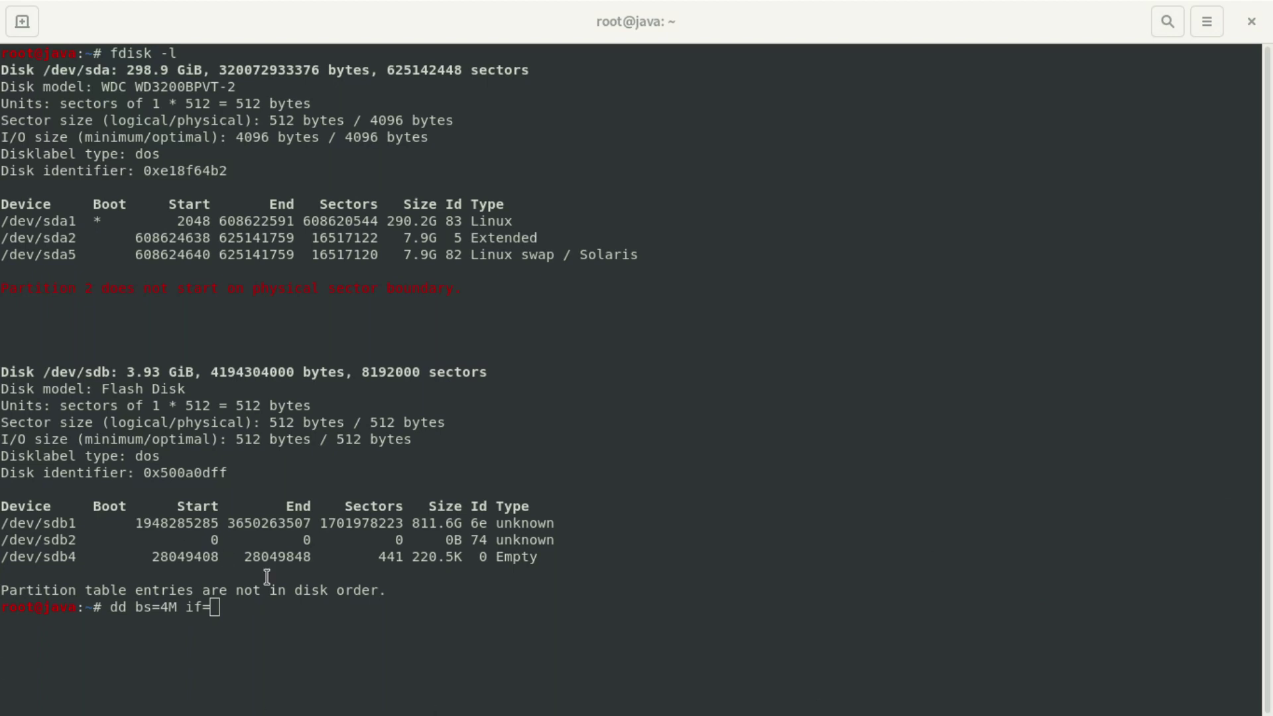
right_click(242, 606)
click(343, 459)
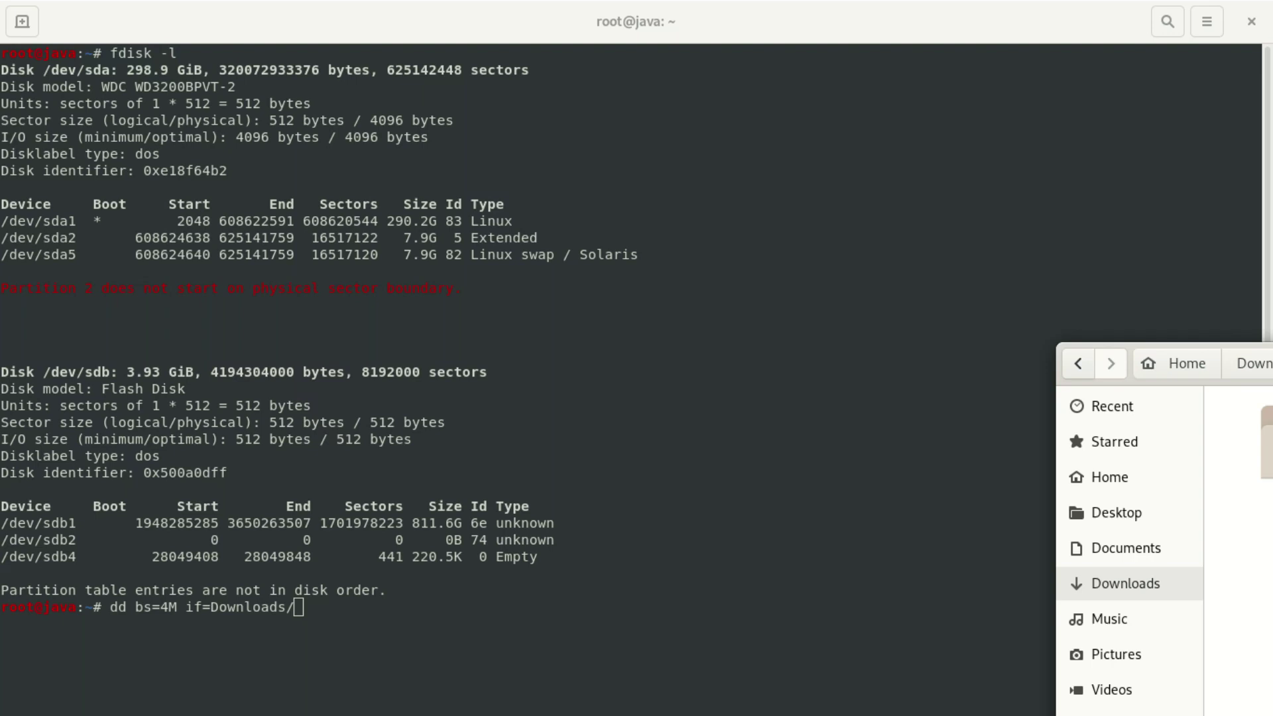
Copy the full file name Win10_1909_English_x32.iso from the Downloads folder without renaming the file, and close the file manager
drag(1128, 326, 791, 101)
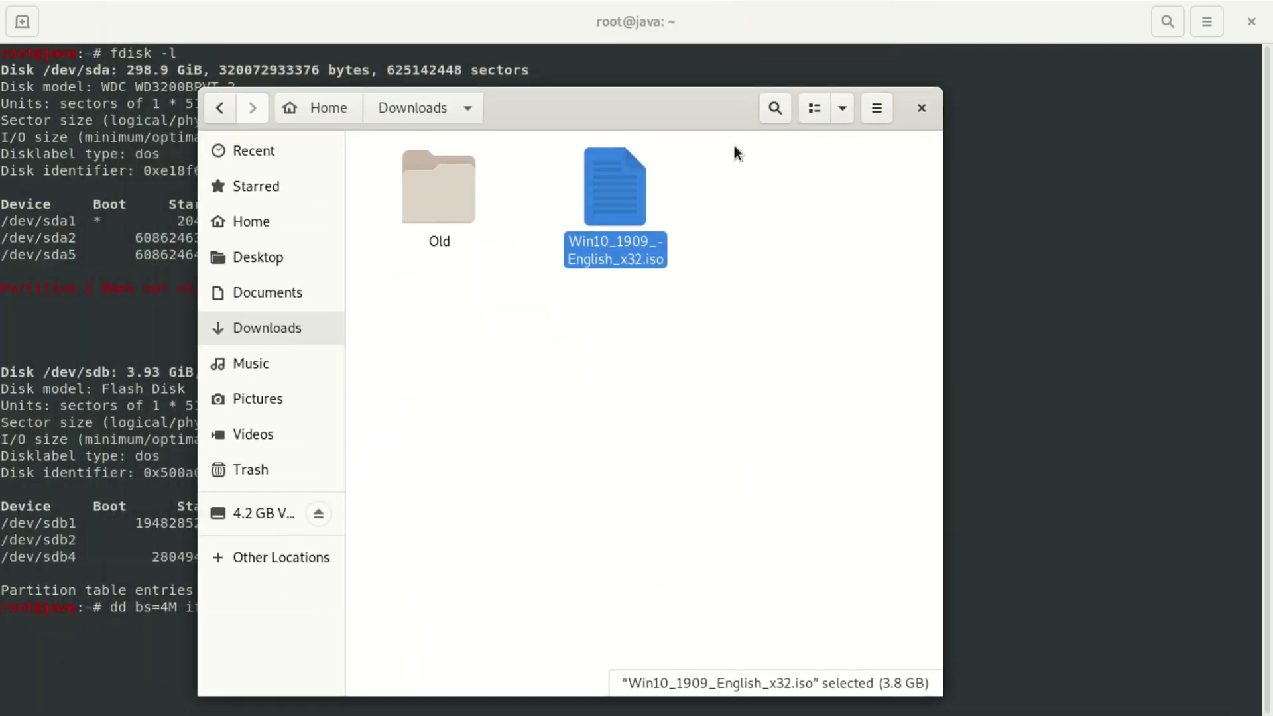
right_click(620, 245)
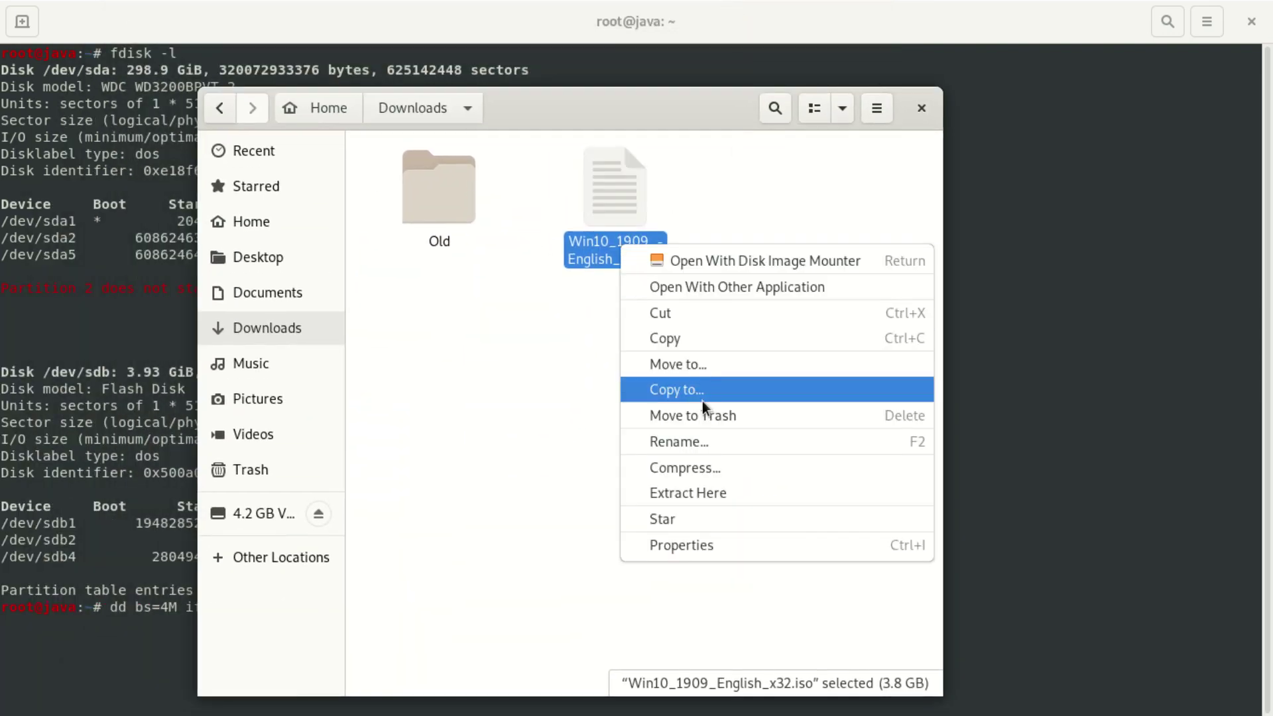
click(726, 442)
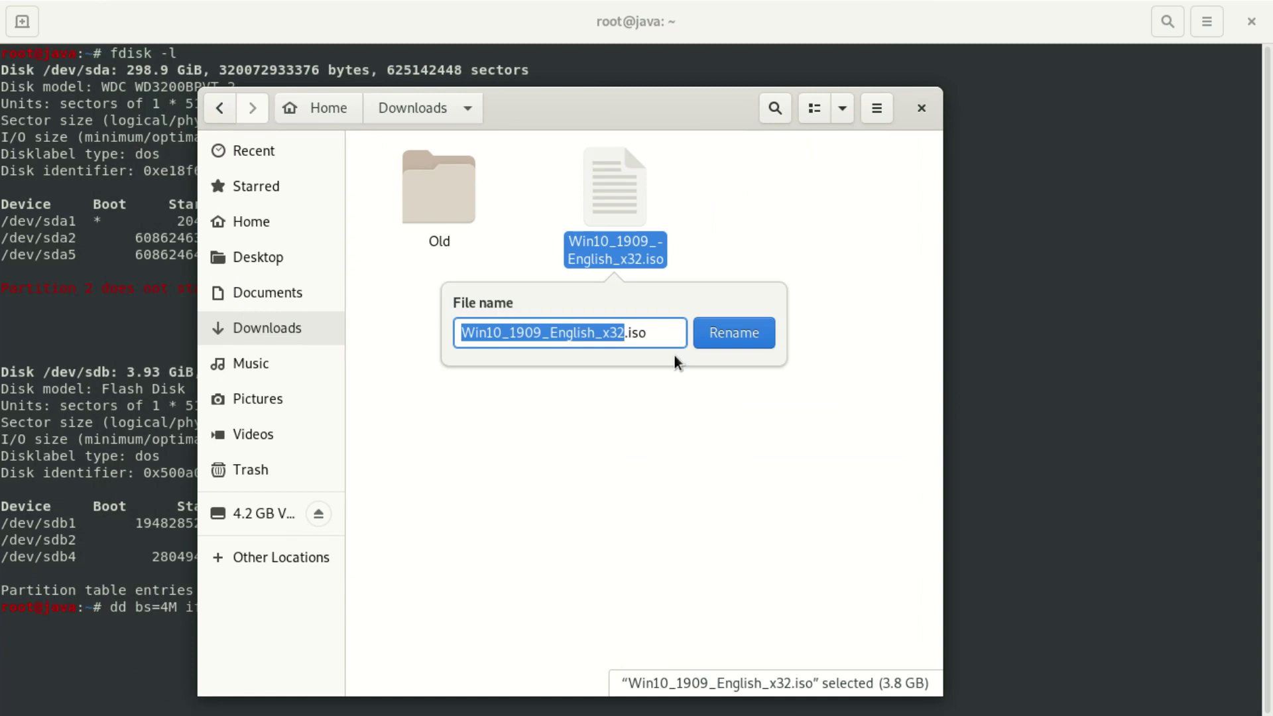
triple_click(655, 332)
right_click(507, 332)
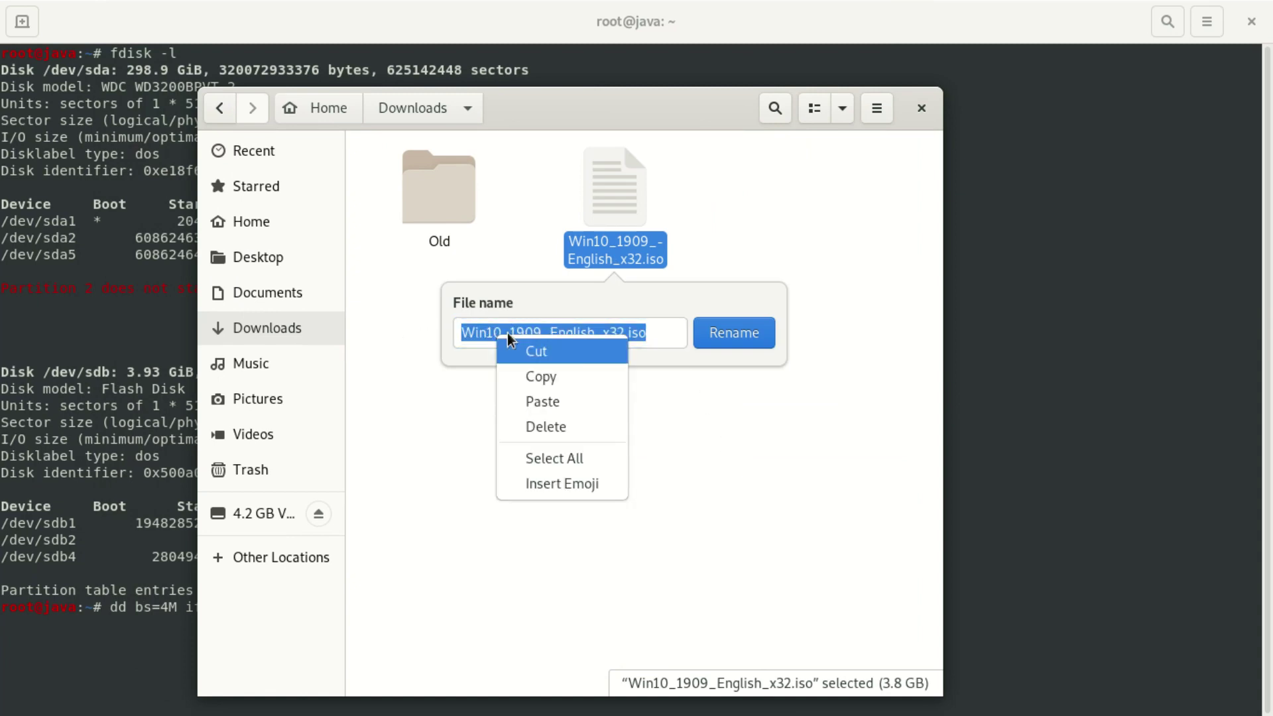
click(587, 370)
click(921, 109)
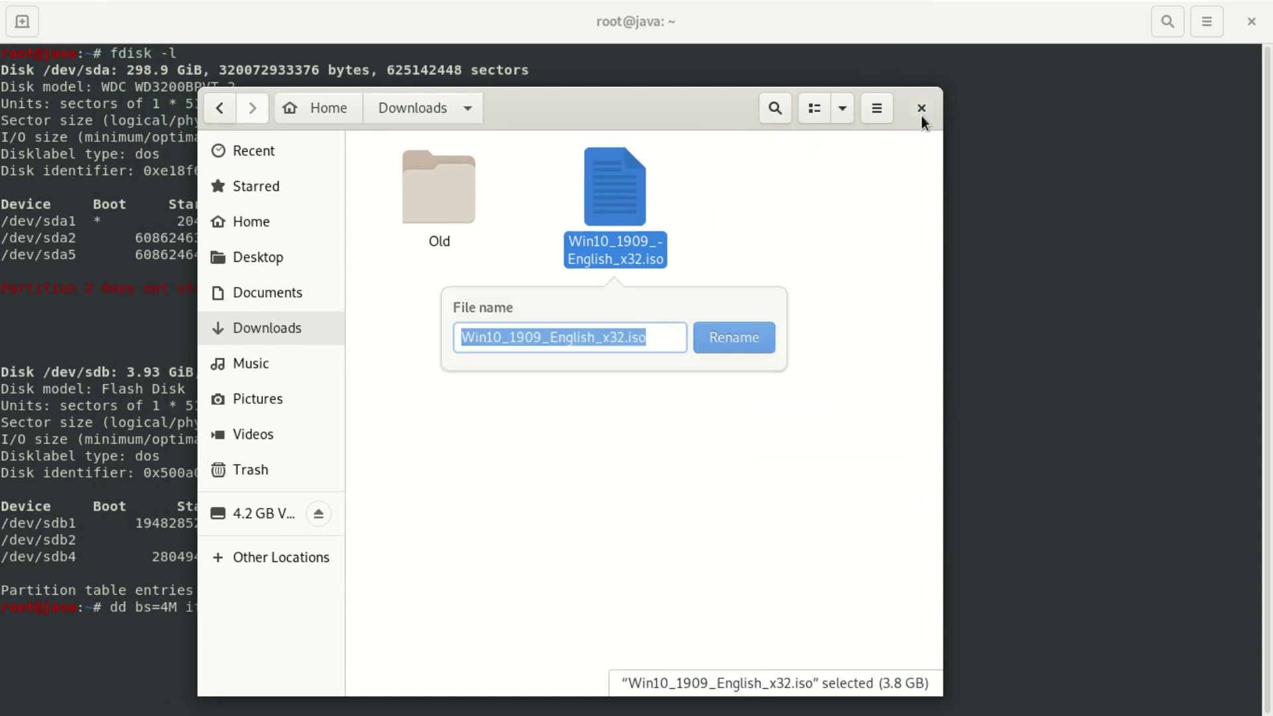
click(921, 108)
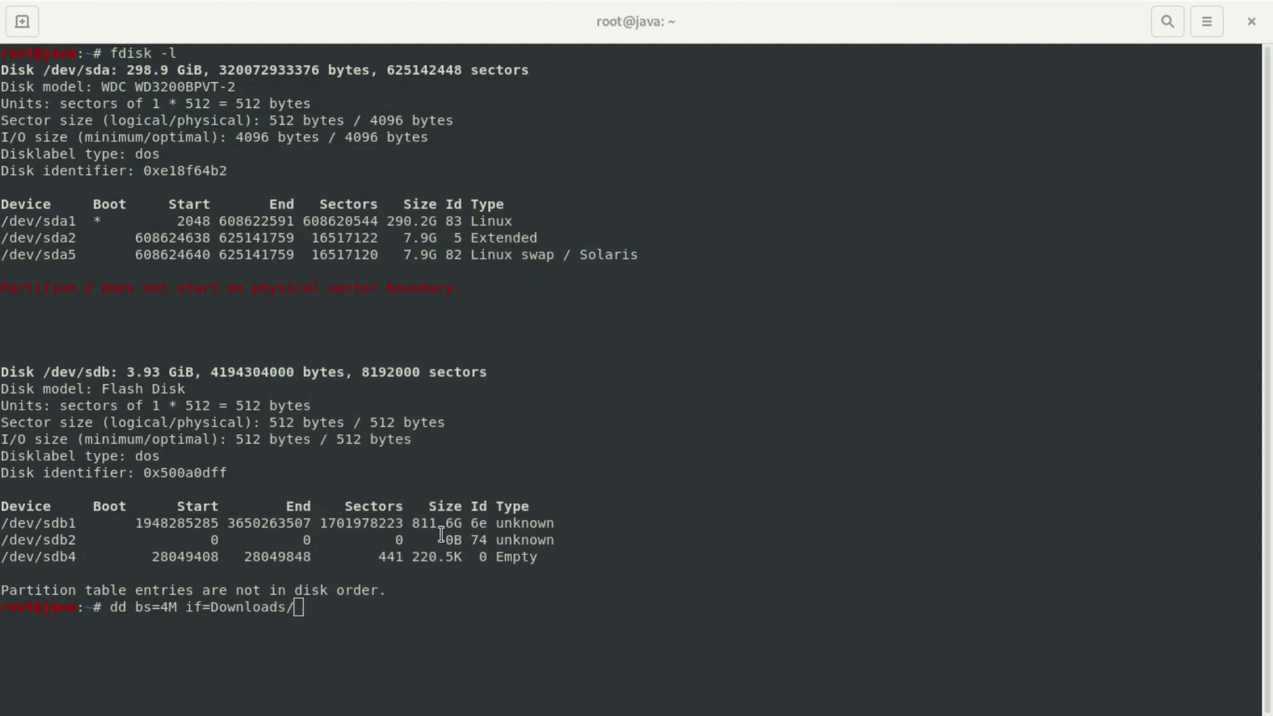
Complete the dd input path with the copied file name Win10_1909_English_x32.iso
right_click(348, 599)
click(459, 455)
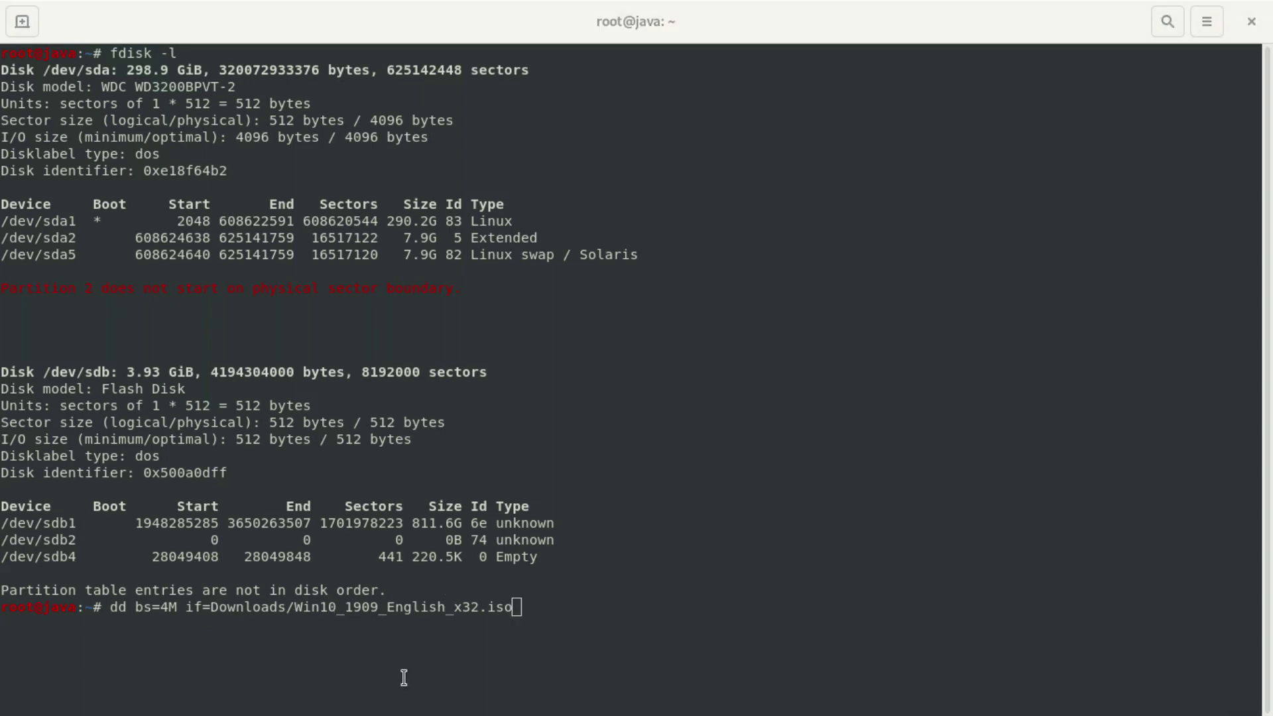
click(522, 608)
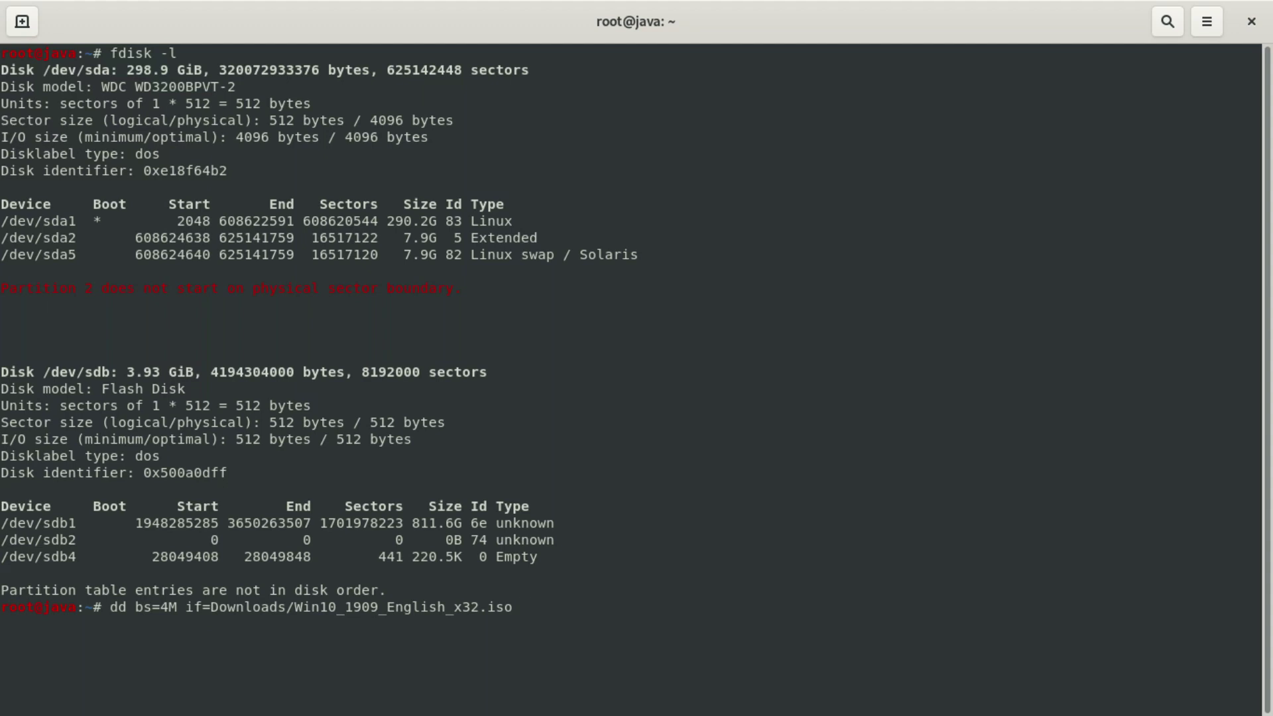
Add the output option of= to the dd command and copy the device path /dev/sdb from the disk listing
text(of=/)
drag(110, 369, 42, 369)
right_click(67, 370)
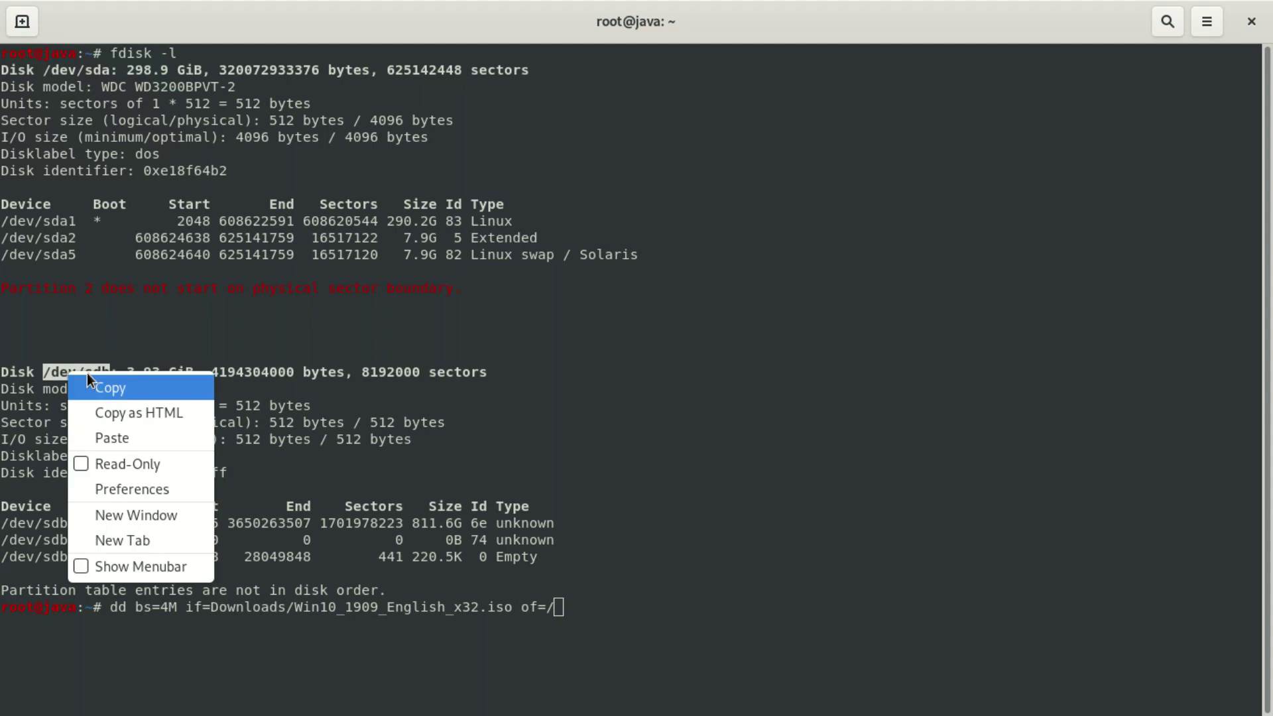
click(146, 386)
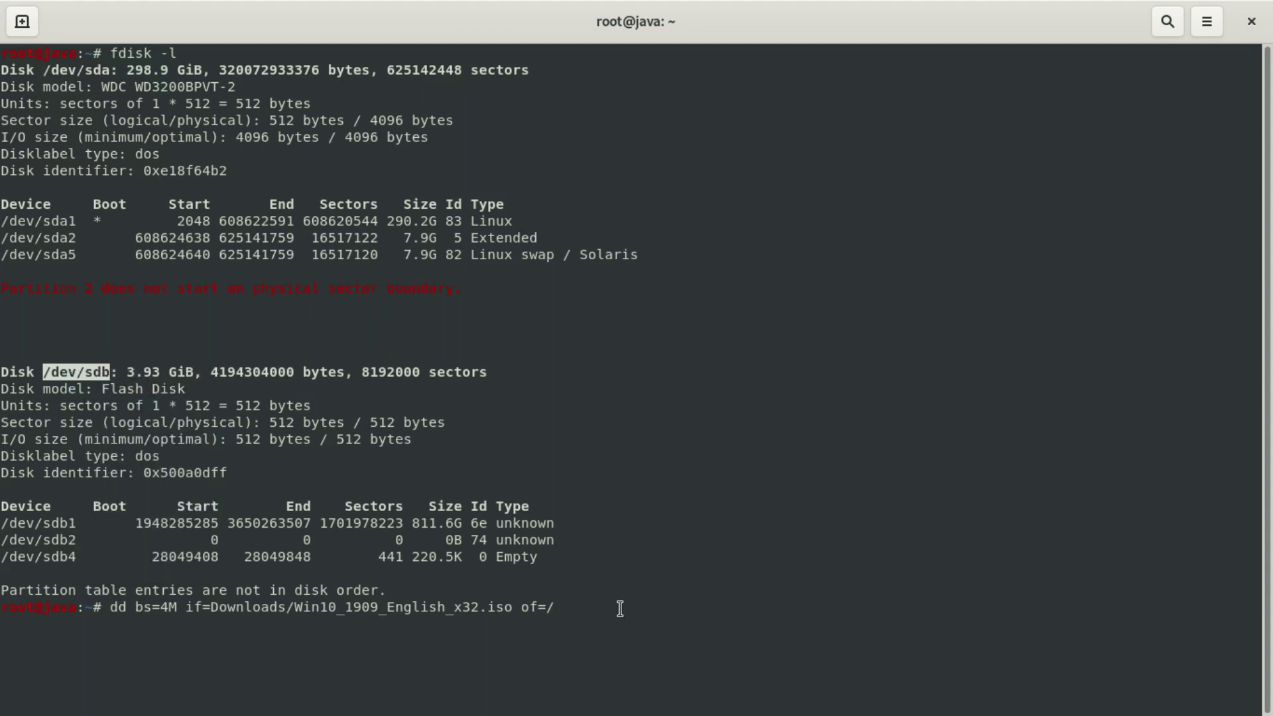
right_click(597, 611)
click(670, 466)
click(563, 608)
key(BackSpace)
key(BackSpace)
key(BackSpace)
key(BackSpace)
key(BackSpace)
key(BackSpace)
key(BackSpace)
key(BackSpace)
key(BackSpace)
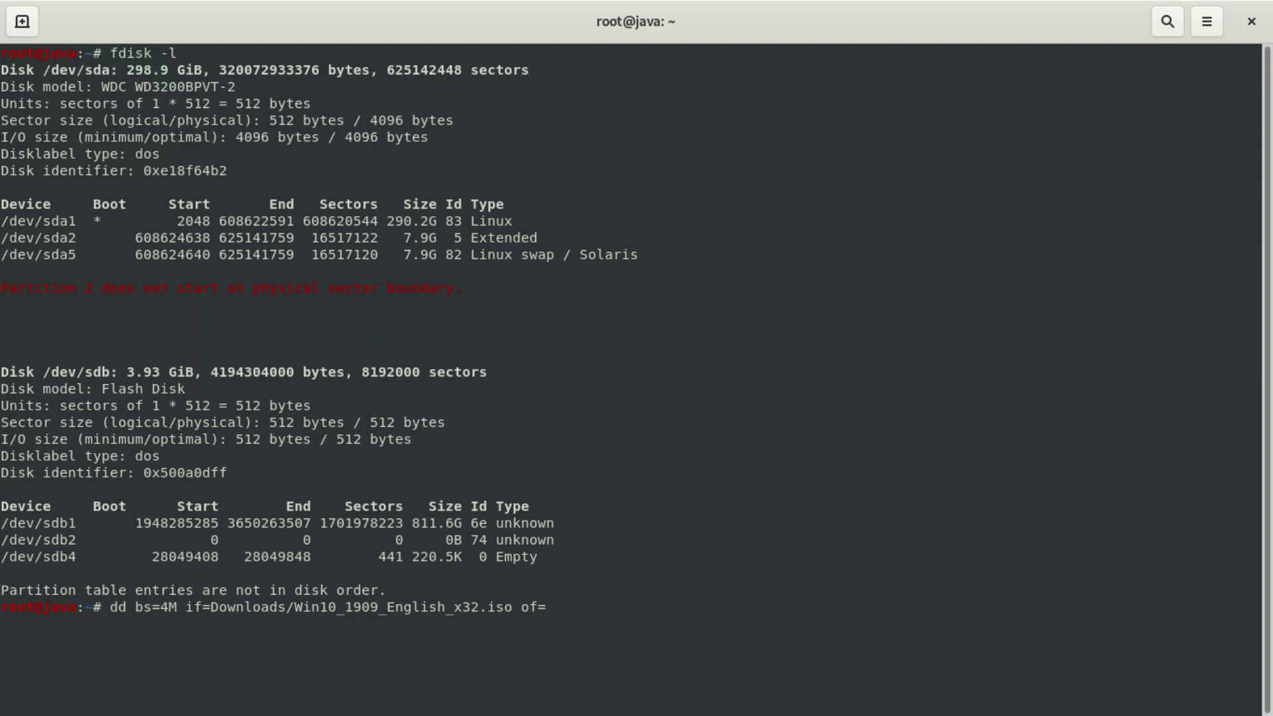
Paste /dev/sdb as the dd output target and append status=progress && sync to the command
right_click(638, 603)
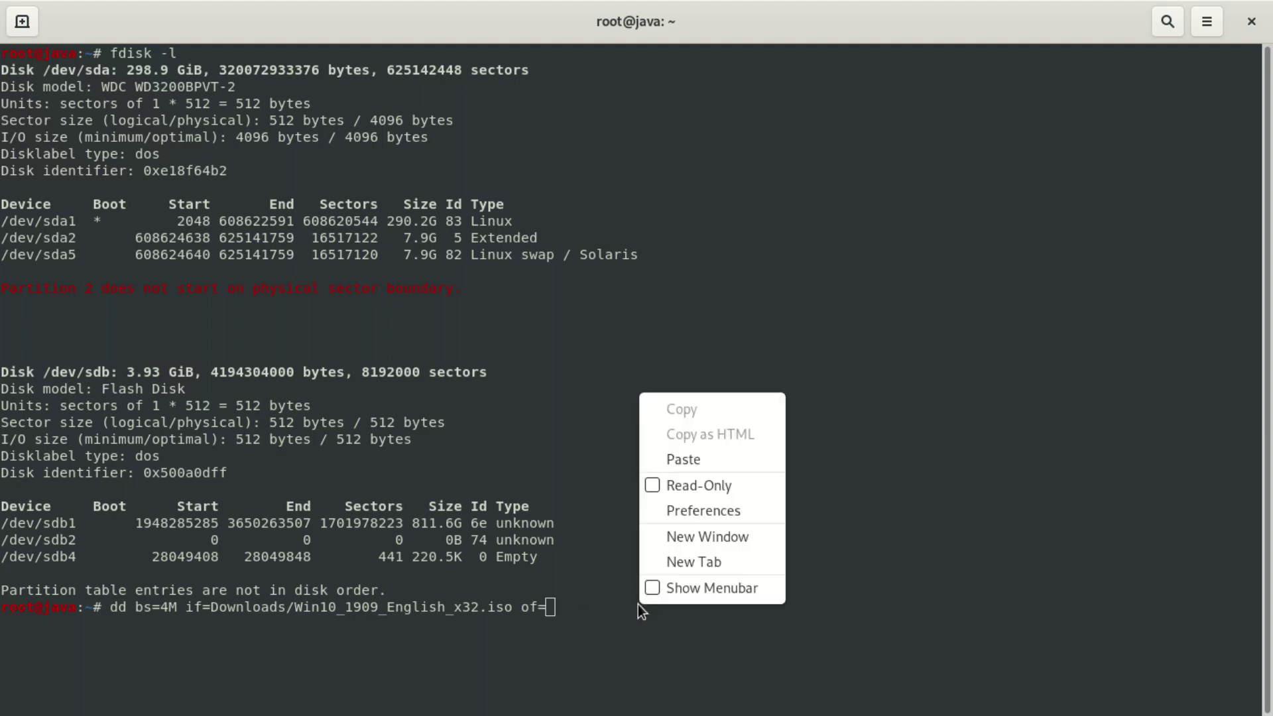
click(734, 460)
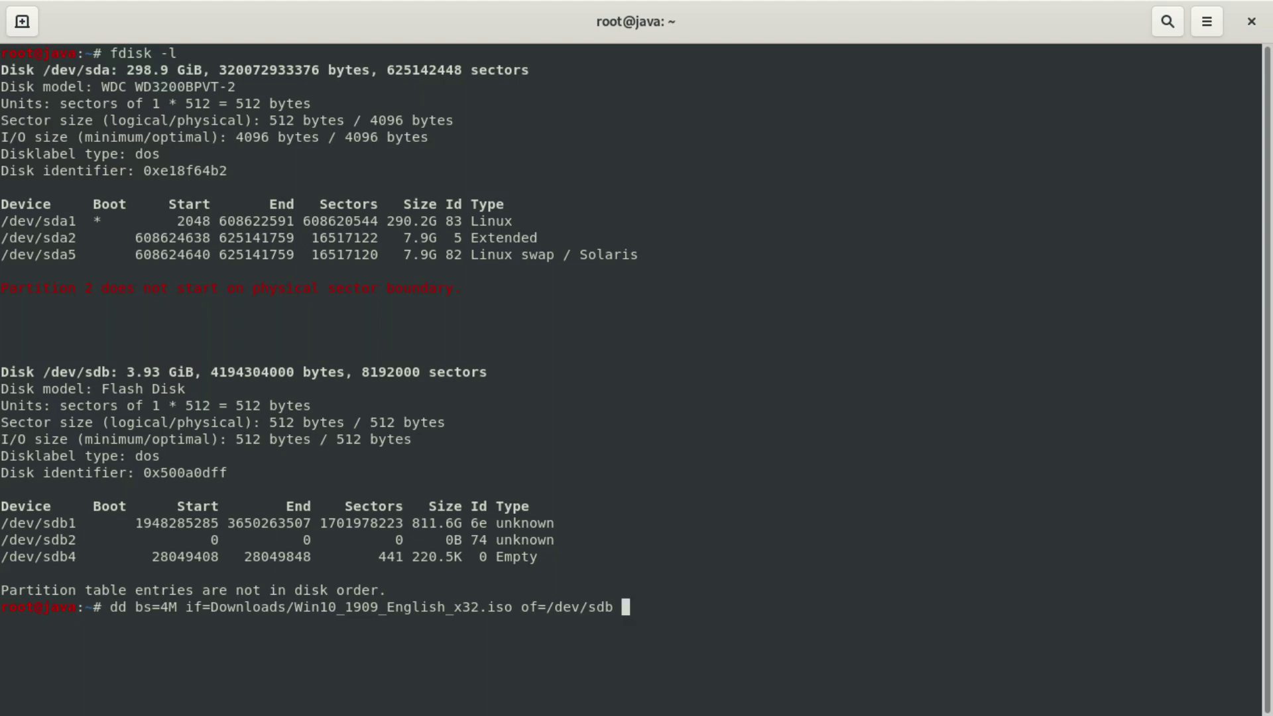
text(status=progress)
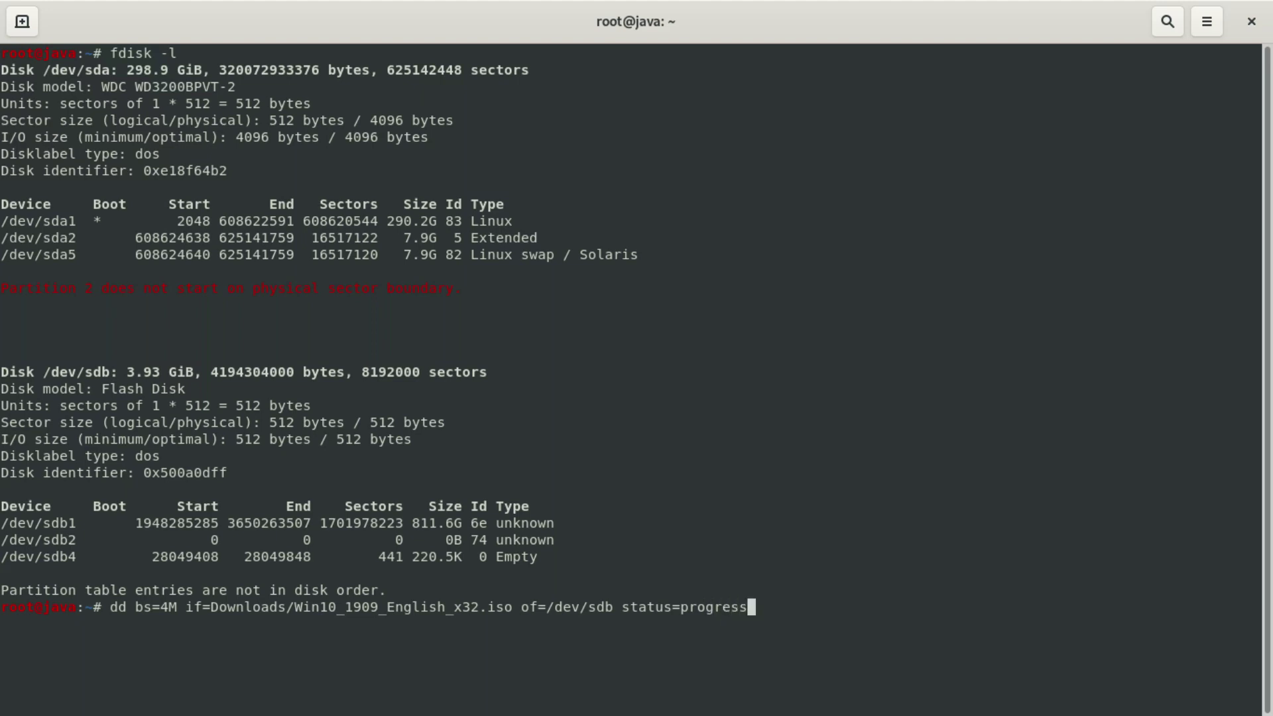
text( && sync)
Compare the flash disk's path in the listing with the dd output target and run the command
drag(116, 366, 44, 372)
click(87, 376)
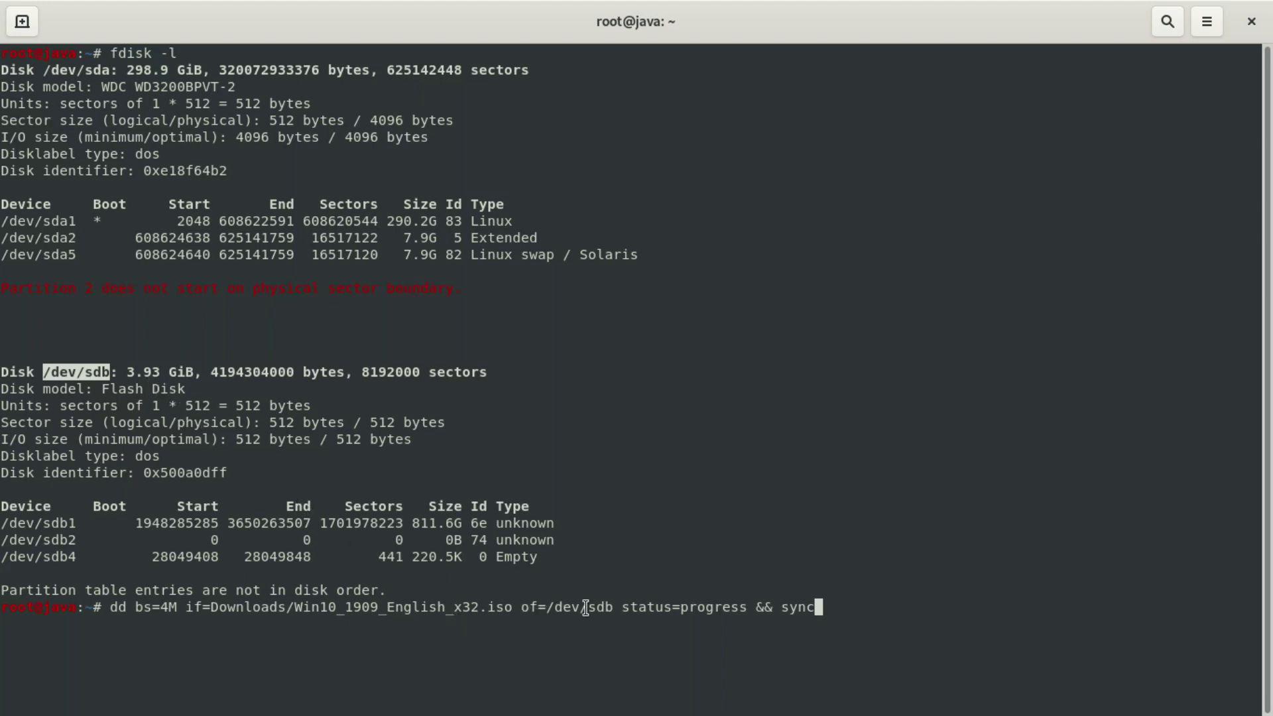
drag(613, 602, 547, 606)
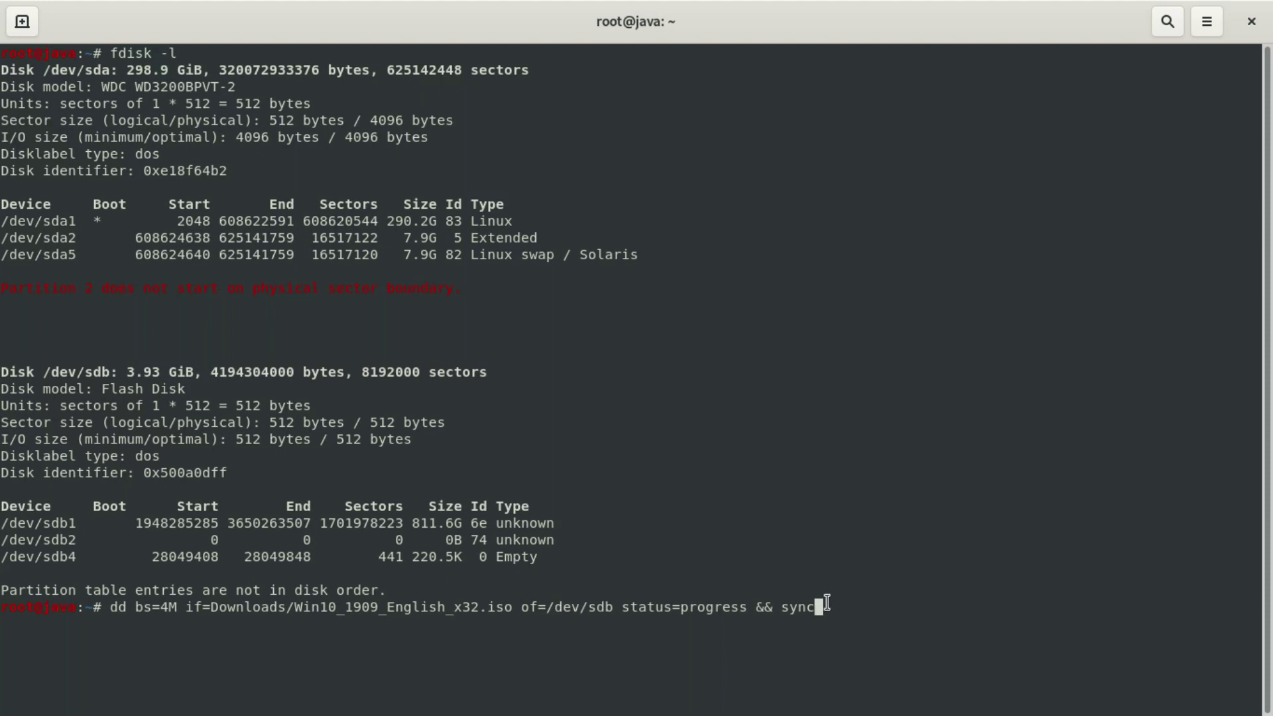
key(Return)
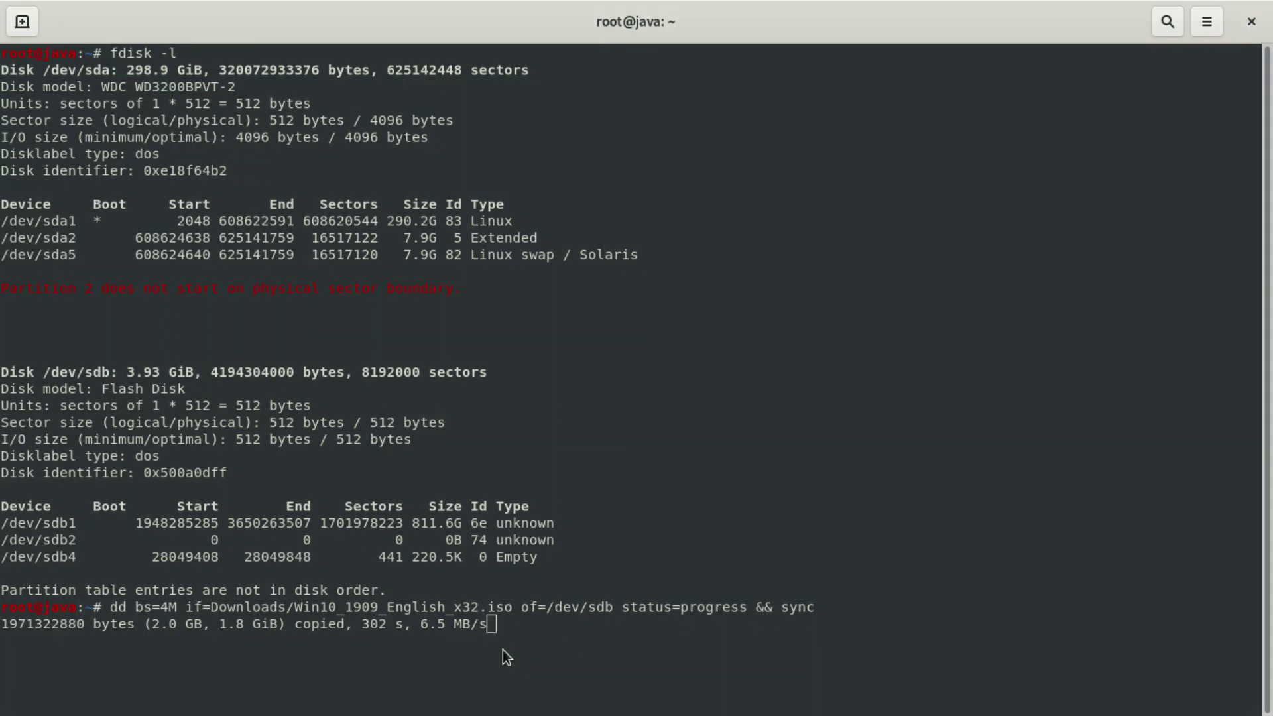
Highlight the of=/dev/sdb argument in the running dd command
click(502, 650)
drag(621, 610, 518, 609)
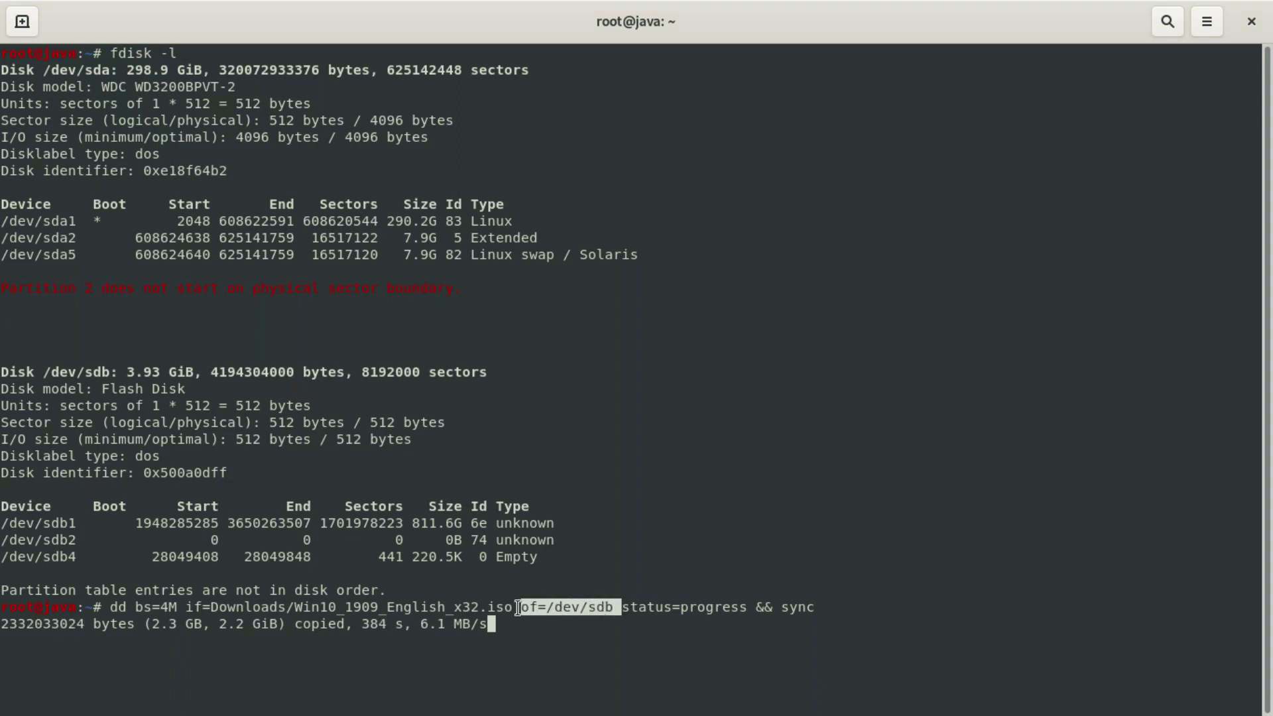